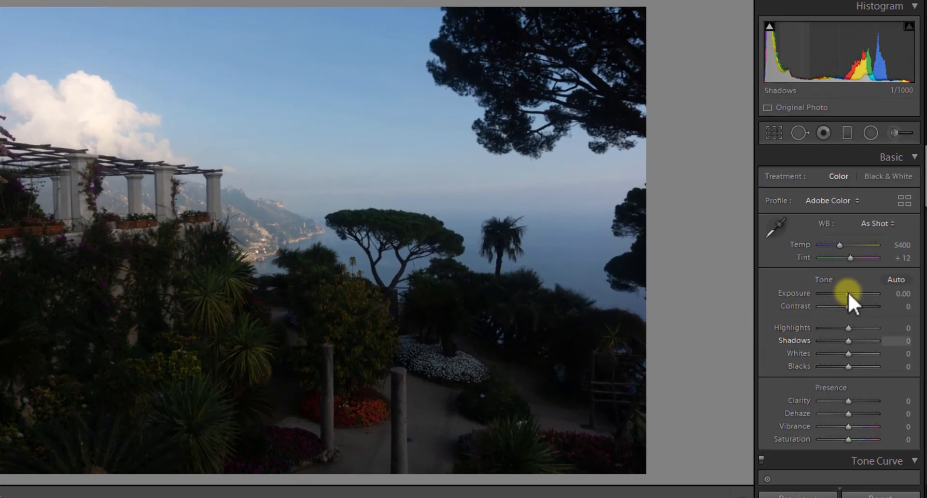
# - Set Exposure to +0.95, Shadows to +76 and Highlights to −38 in the Basic panel
pyautogui.moveTo(847, 292); pyautogui.dragTo(853, 293)
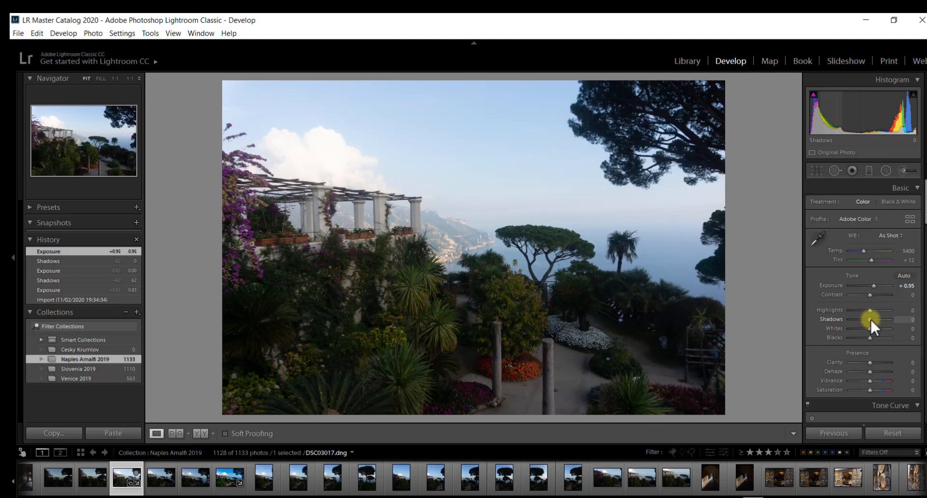
pyautogui.moveTo(869, 319)
pyautogui.mouseDown()
pyautogui.moveTo(877, 319)
pyautogui.moveTo(864, 309)
pyautogui.moveTo(873, 308)
pyautogui.mouseUp()
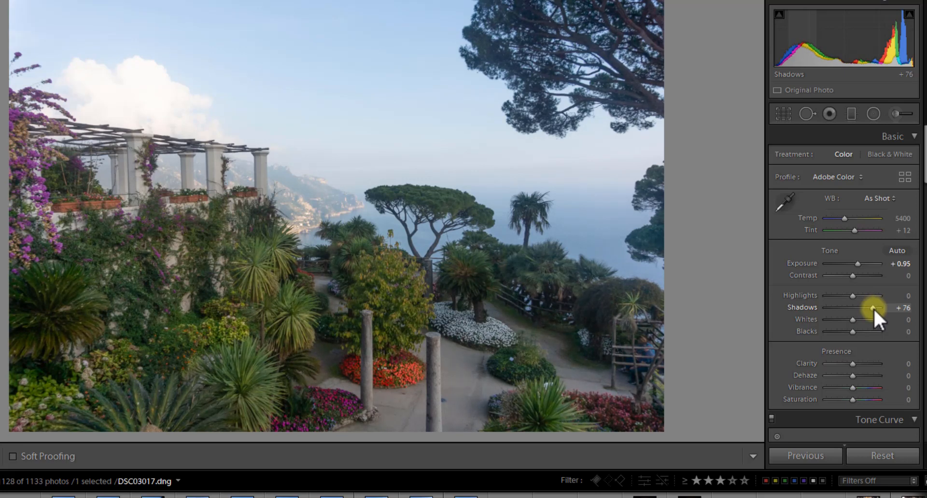
pyautogui.click(893, 319)
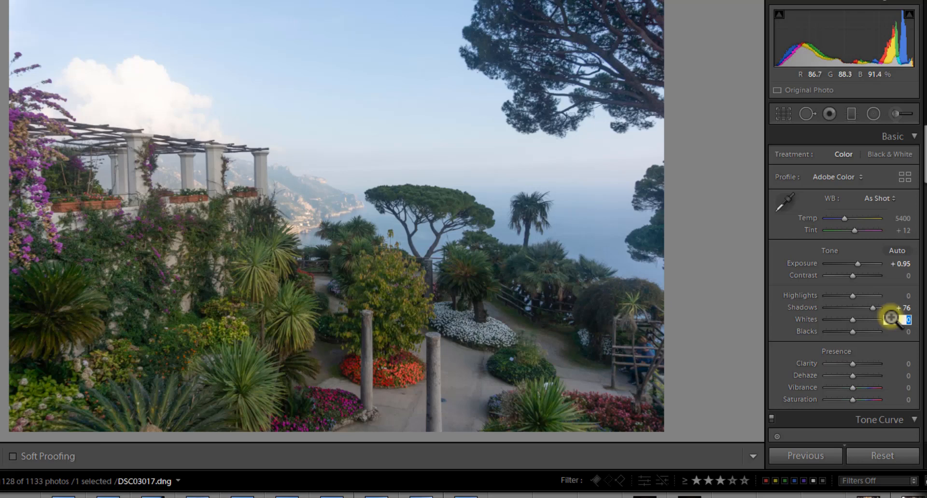
pyautogui.click(852, 296)
pyautogui.moveTo(852, 295); pyautogui.dragTo(840, 296)
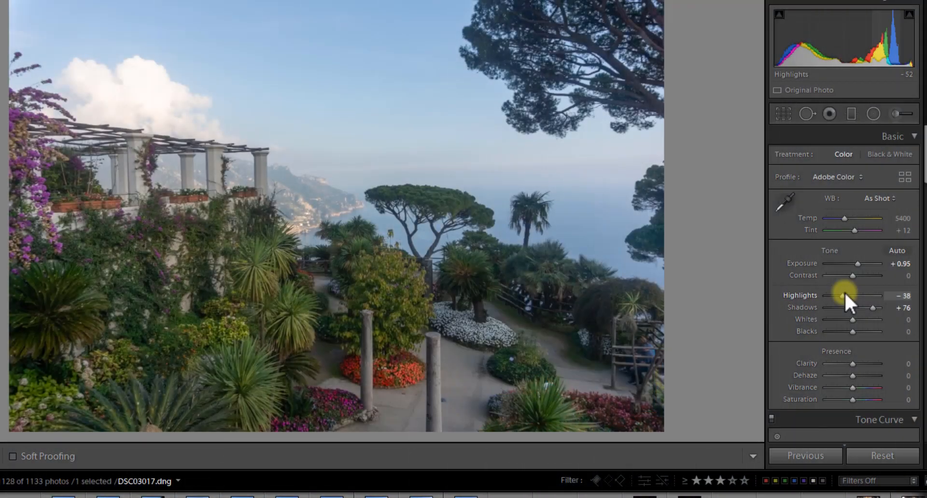
pyautogui.click(906, 320)
pyautogui.moveTo(925, 166); pyautogui.dragTo(924, 244)
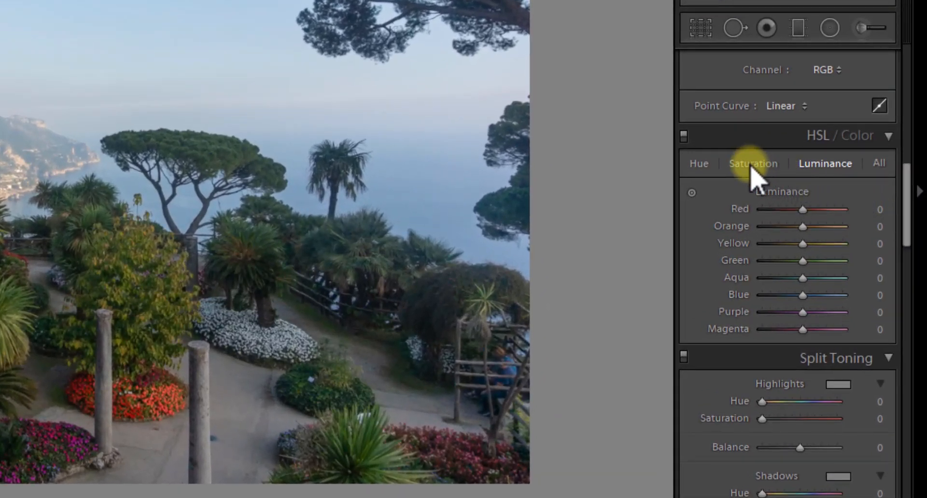
# - Raise Blue saturation to +24 and lower Blue luminance to −36 in HSL/Color
pyautogui.click(750, 165)
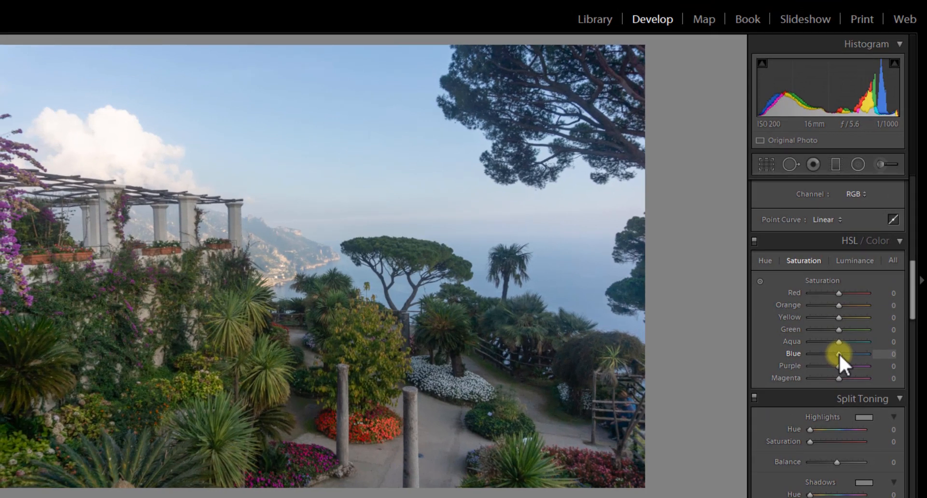
pyautogui.moveTo(826, 334); pyautogui.dragTo(831, 334)
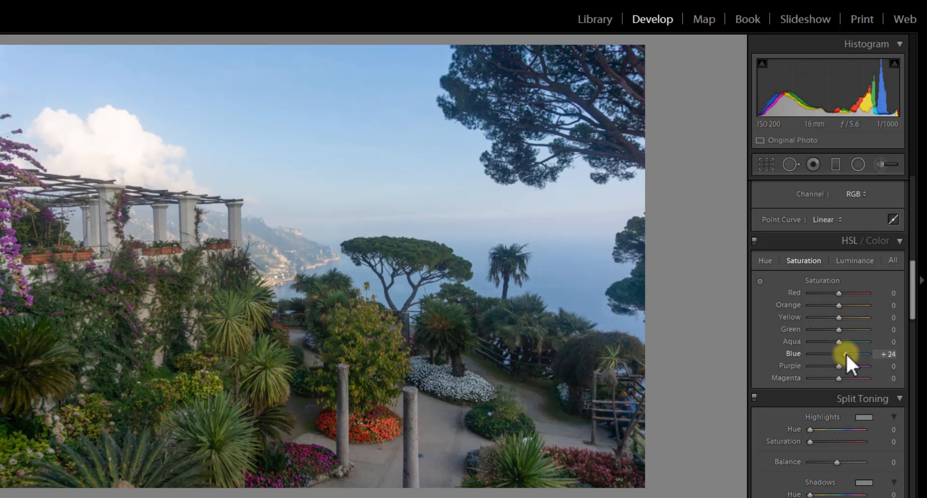
pyautogui.click(856, 259)
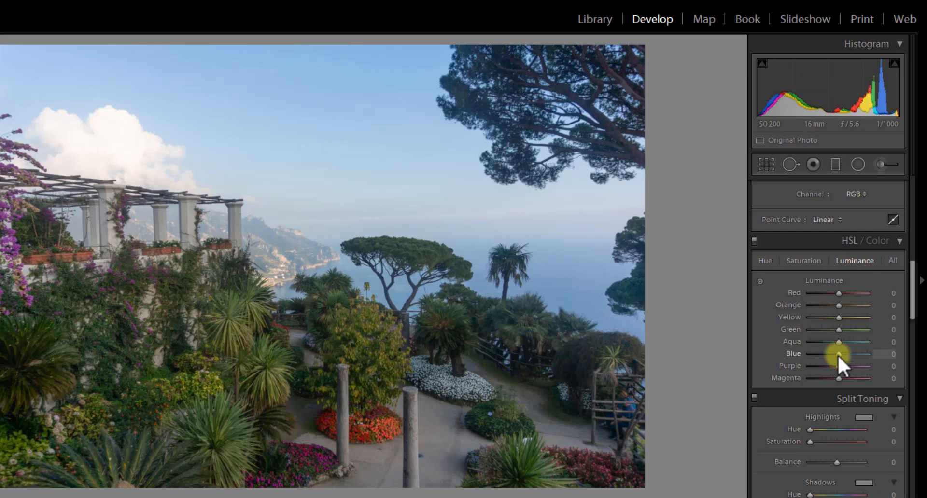
pyautogui.moveTo(836, 355); pyautogui.dragTo(826, 354)
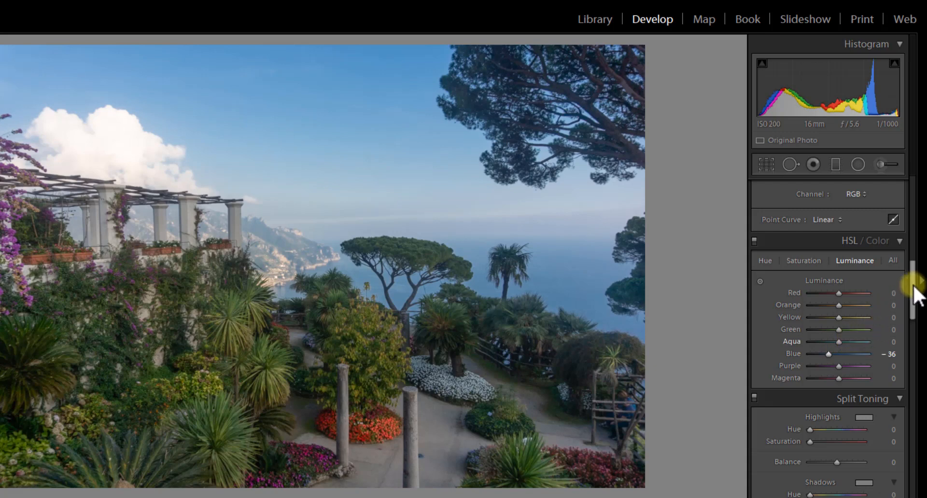
pyautogui.scroll(1, 912, 288)
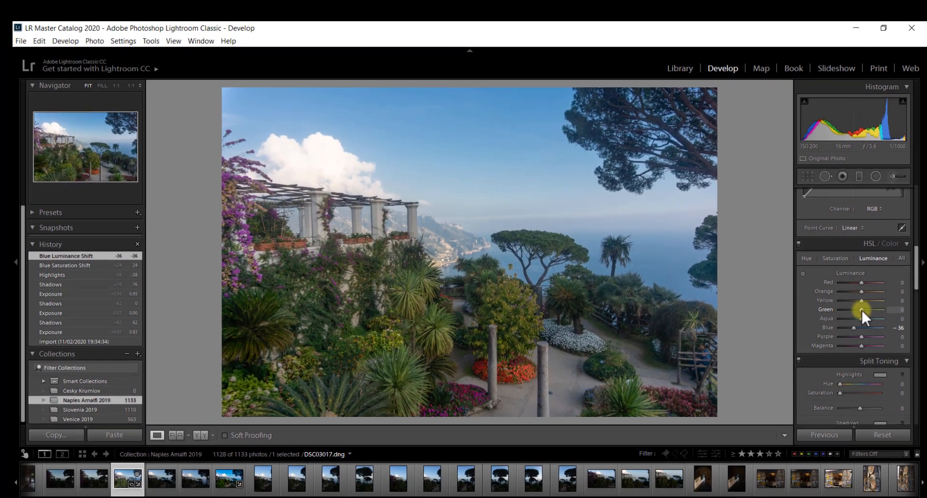
# - Set Green saturation to +31 and Yellow saturation to +18 in HSL/Color
pyautogui.click(836, 258)
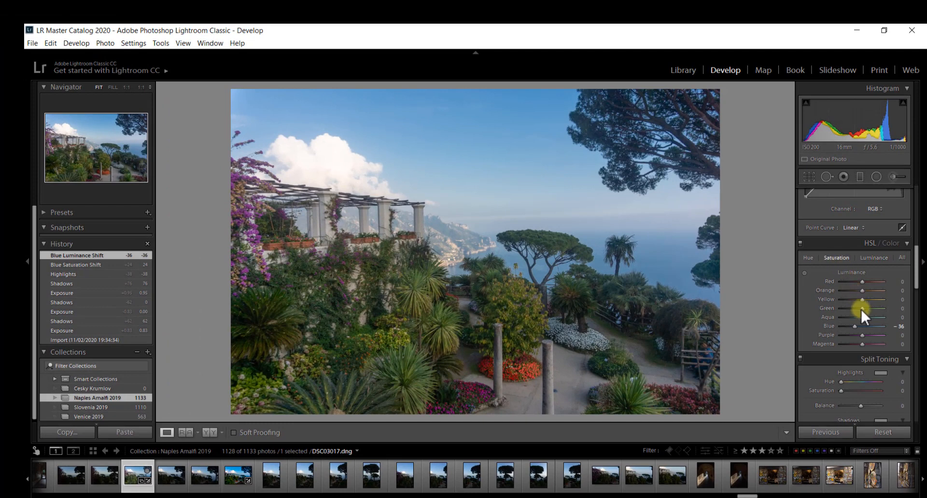
pyautogui.moveTo(862, 308); pyautogui.dragTo(866, 306)
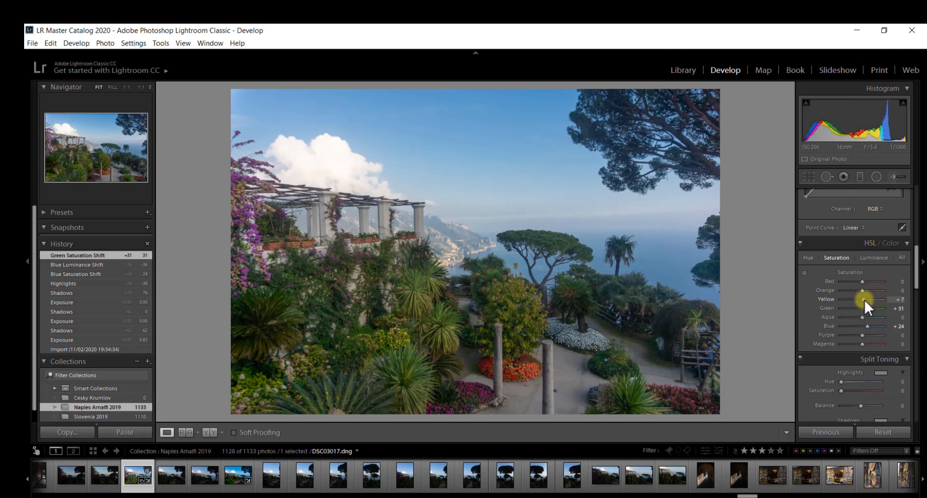
pyautogui.moveTo(863, 298); pyautogui.dragTo(865, 300)
pyautogui.moveTo(865, 298); pyautogui.dragTo(865, 298)
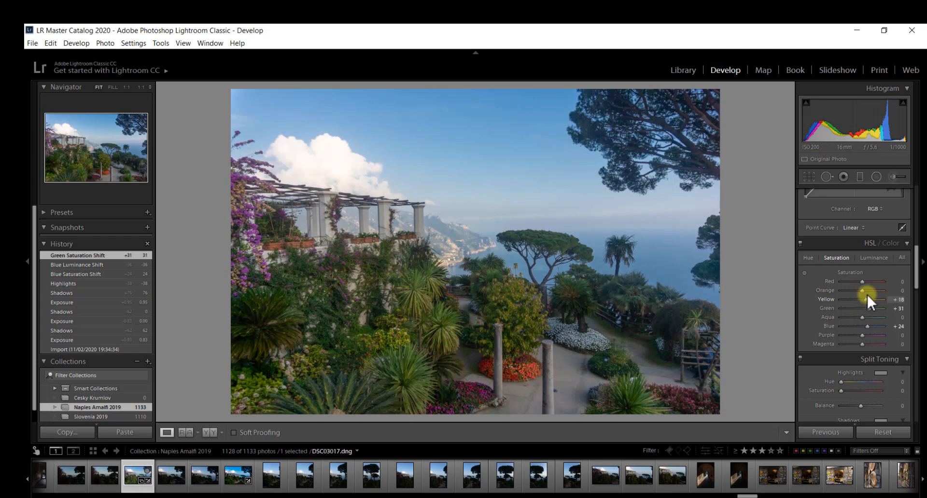
pyautogui.click(873, 256)
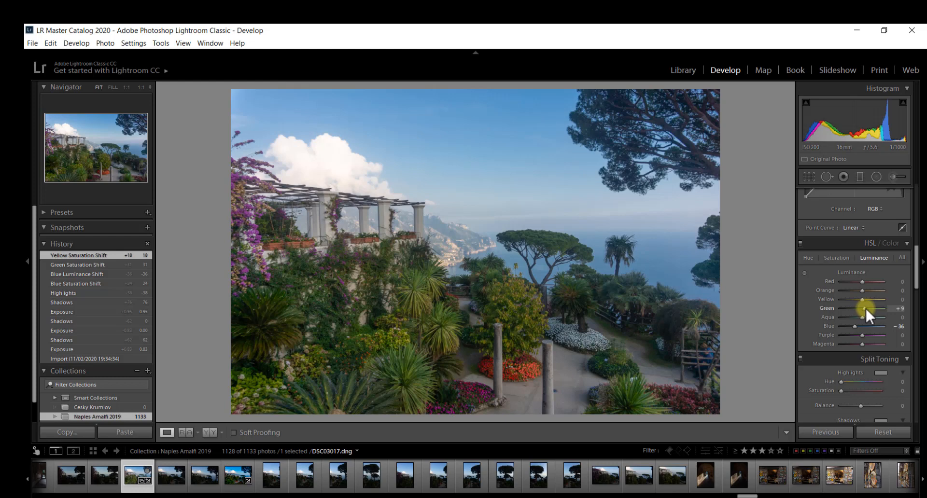
# - Set Green luminance to +49 and Yellow luminance to +22 in HSL/Color
pyautogui.moveTo(868, 307); pyautogui.dragTo(870, 308)
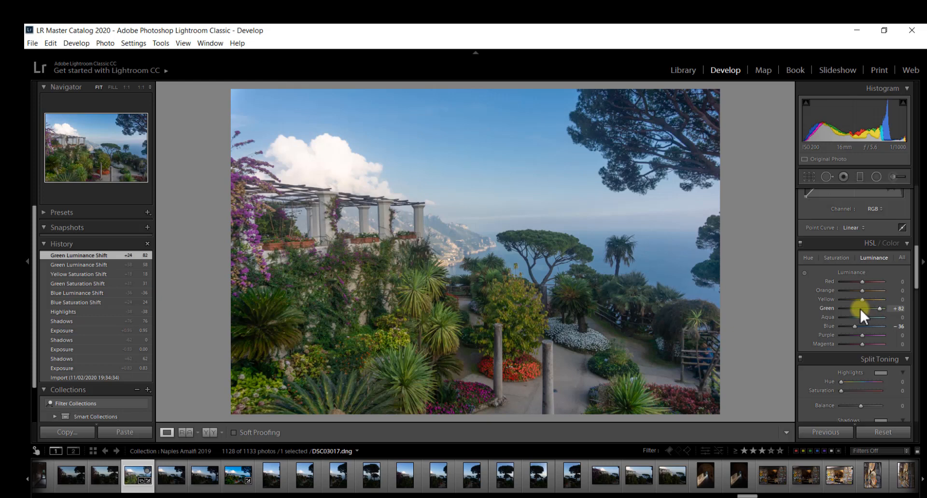
pyautogui.click(859, 308)
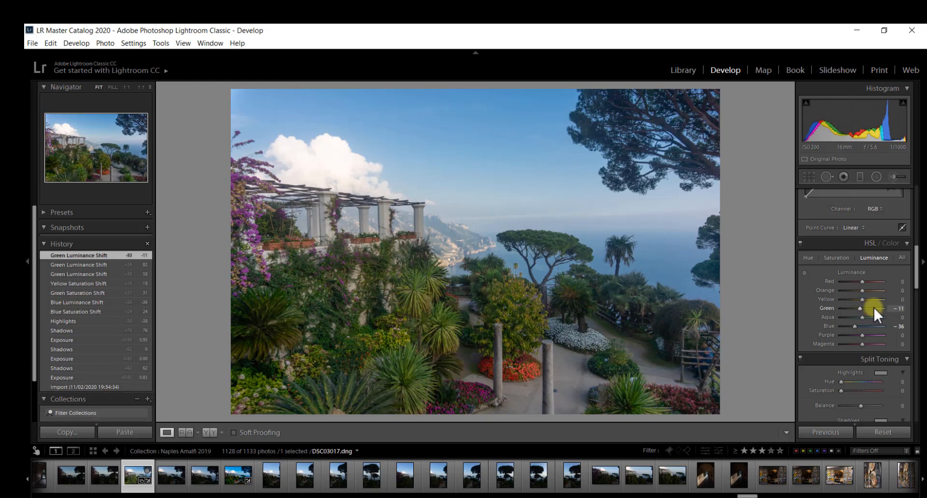
pyautogui.click(873, 308)
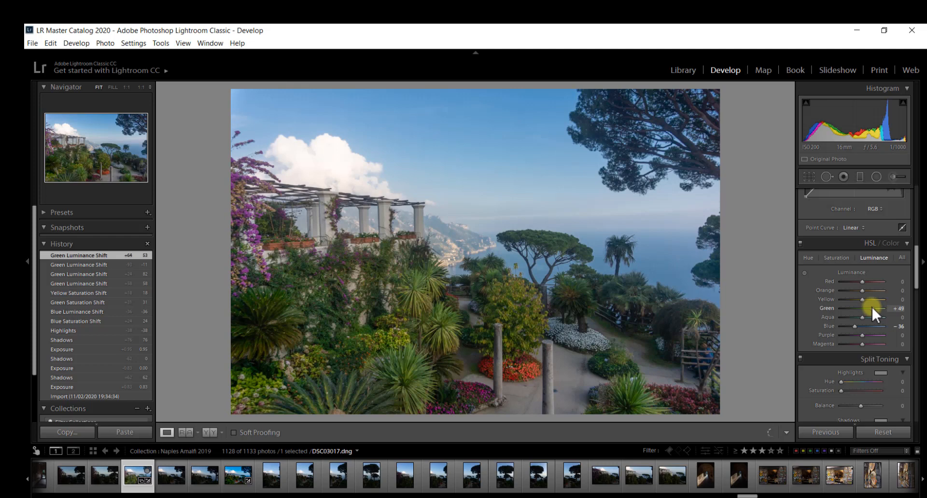
pyautogui.moveTo(871, 306); pyautogui.dragTo(865, 300)
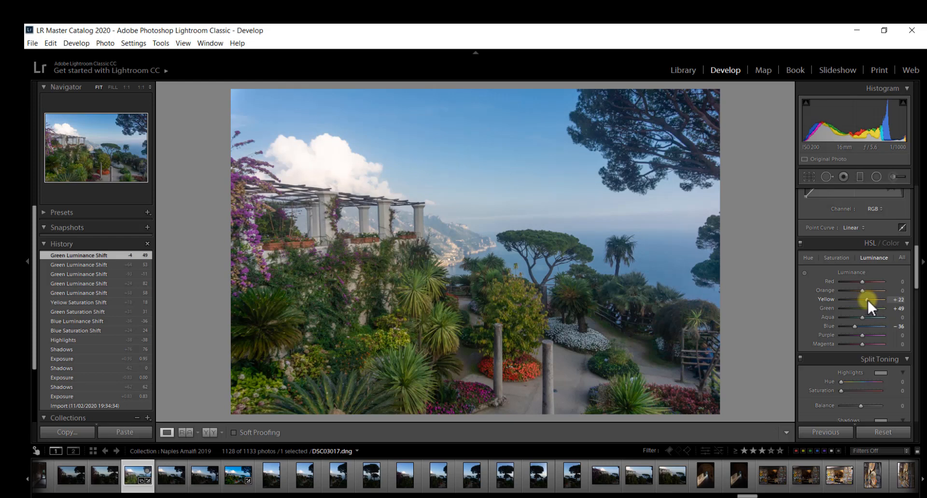
pyautogui.moveTo(866, 299); pyautogui.dragTo(867, 298)
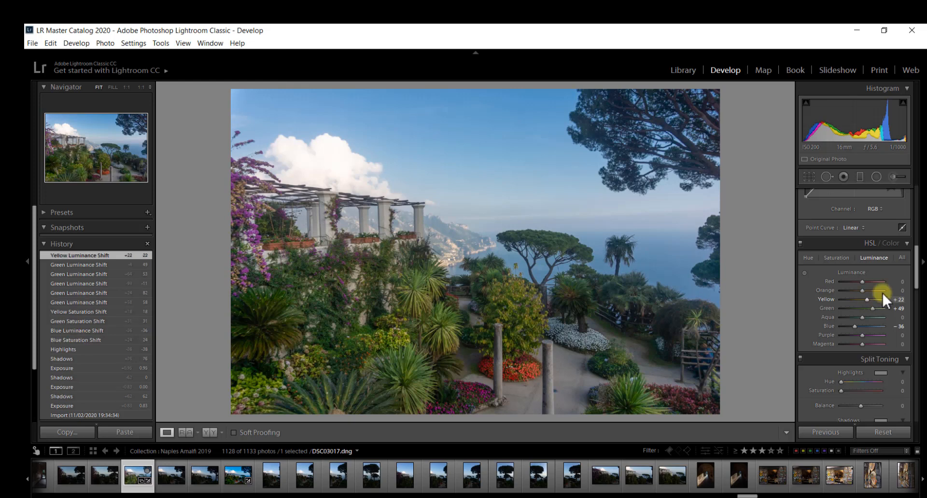
pyautogui.scroll(1, 918, 279)
pyautogui.scroll(5, 918, 280)
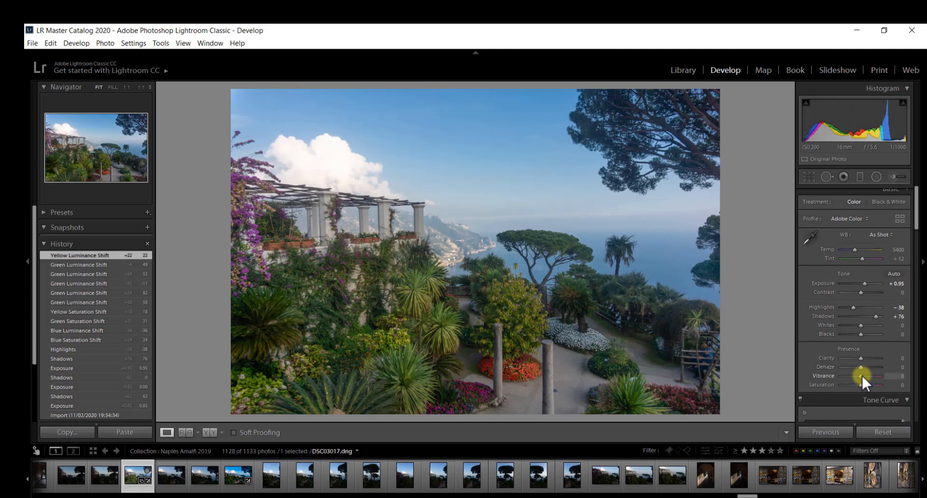
# - Set Vibrance to +26 and Saturation to +5 in the Presence section
pyautogui.moveTo(861, 375); pyautogui.dragTo(861, 374)
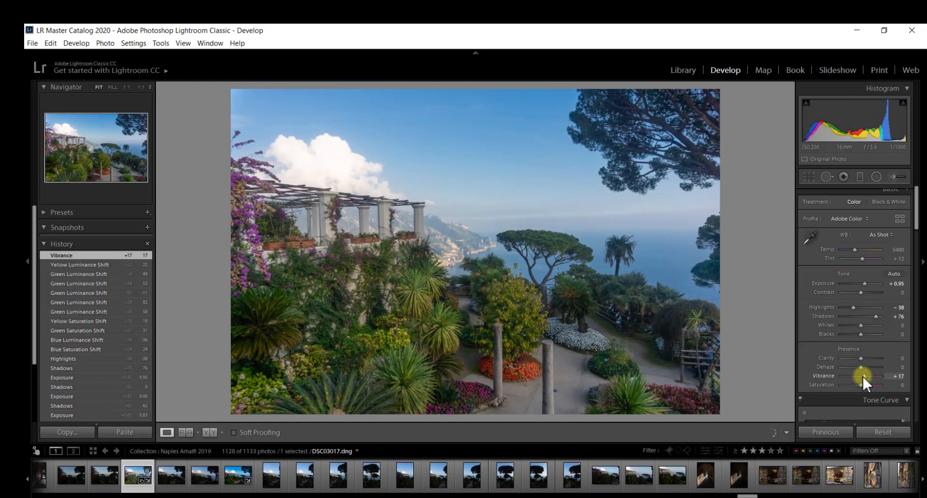
pyautogui.moveTo(865, 376); pyautogui.dragTo(864, 376)
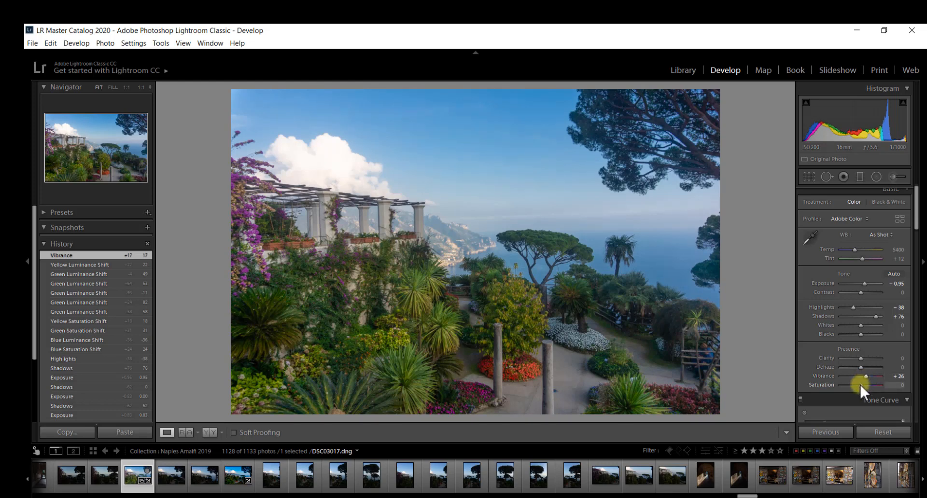
pyautogui.moveTo(861, 385); pyautogui.dragTo(860, 384)
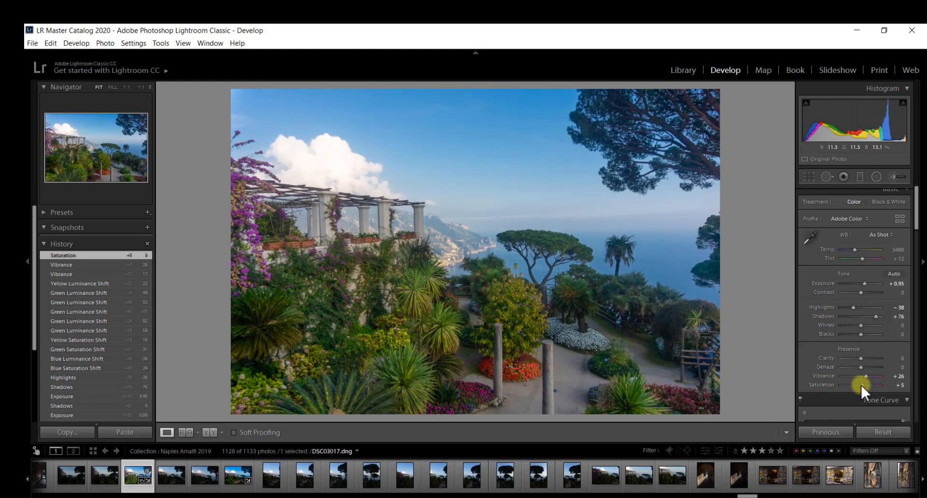
pyautogui.scroll(1, 917, 224)
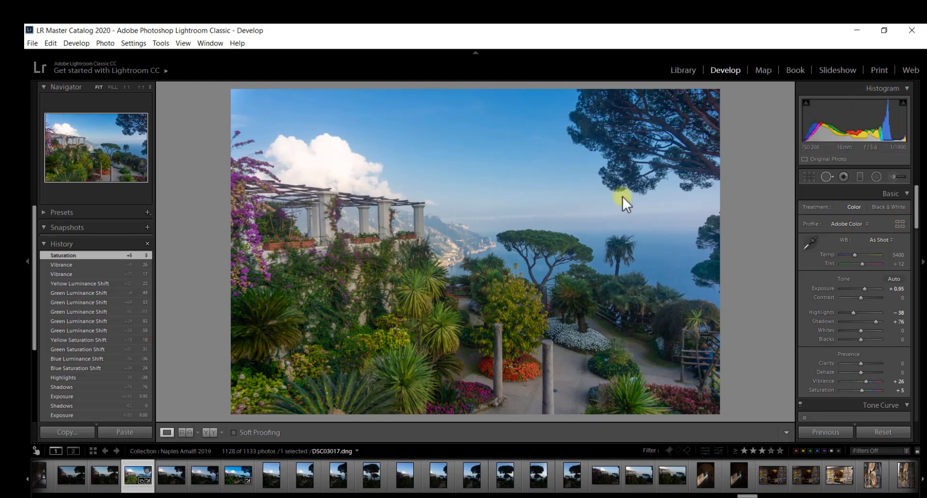
# - Straighten the photo to a 1.40° angle, trim the bottom and left edges, and apply the crop
pyautogui.click(808, 177)
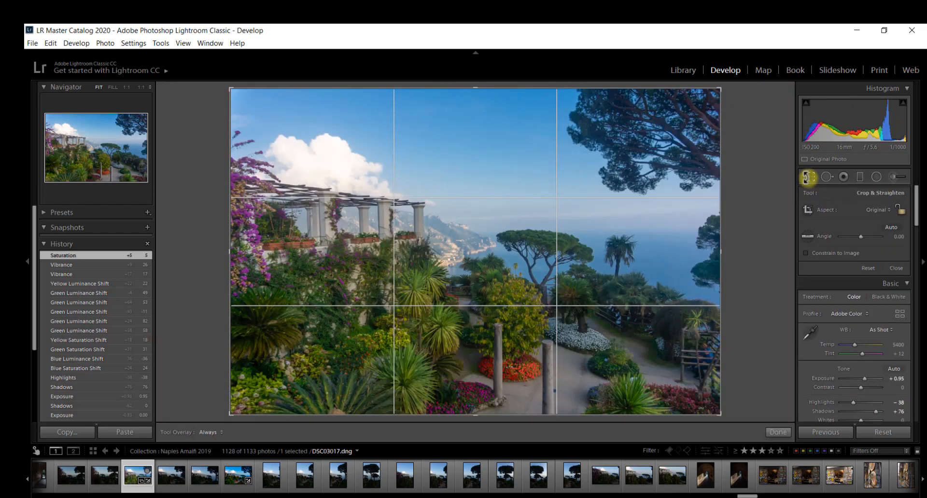
pyautogui.moveTo(744, 98); pyautogui.dragTo(752, 102)
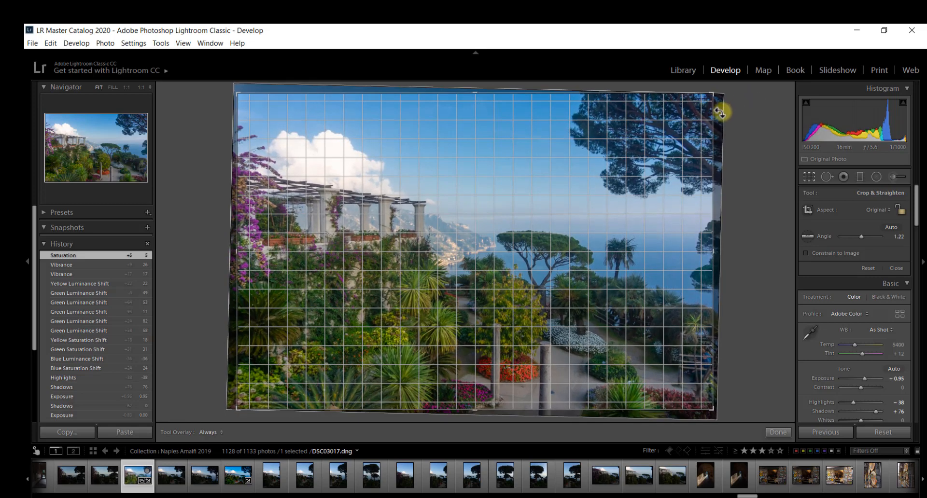
pyautogui.press('Return')
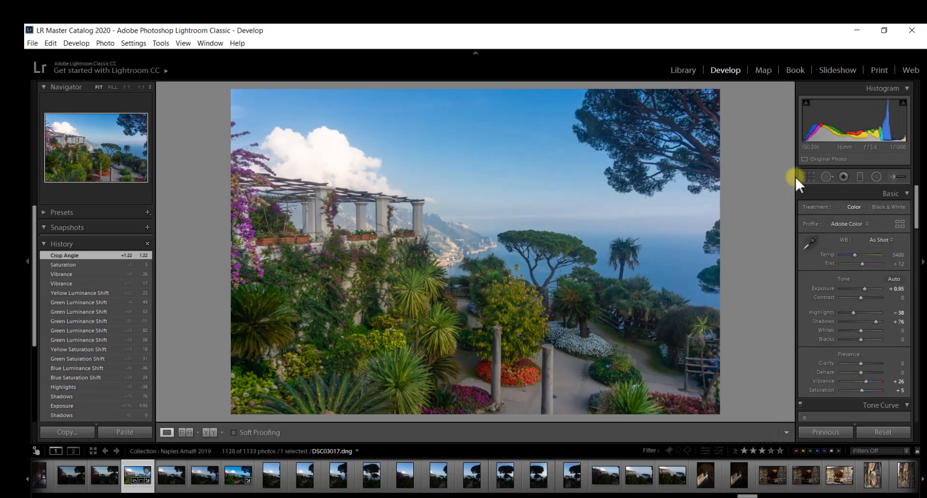
pyautogui.click(808, 176)
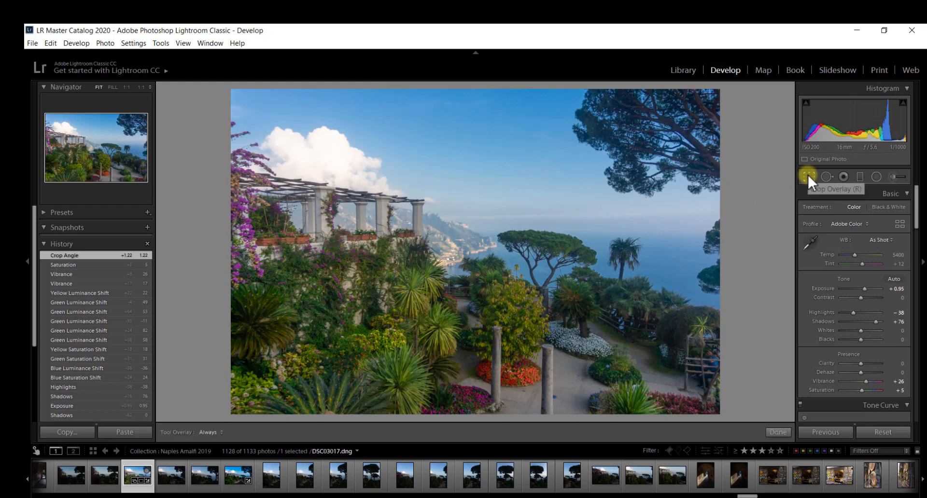
pyautogui.moveTo(747, 134); pyautogui.dragTo(749, 134)
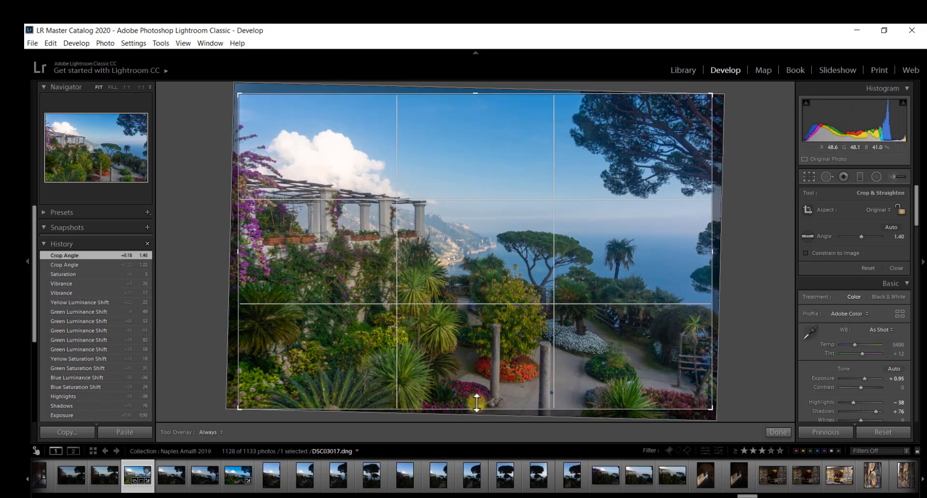
pyautogui.moveTo(476, 403)
pyautogui.mouseDown()
pyautogui.moveTo(477, 391)
pyautogui.moveTo(480, 408)
pyautogui.mouseUp()
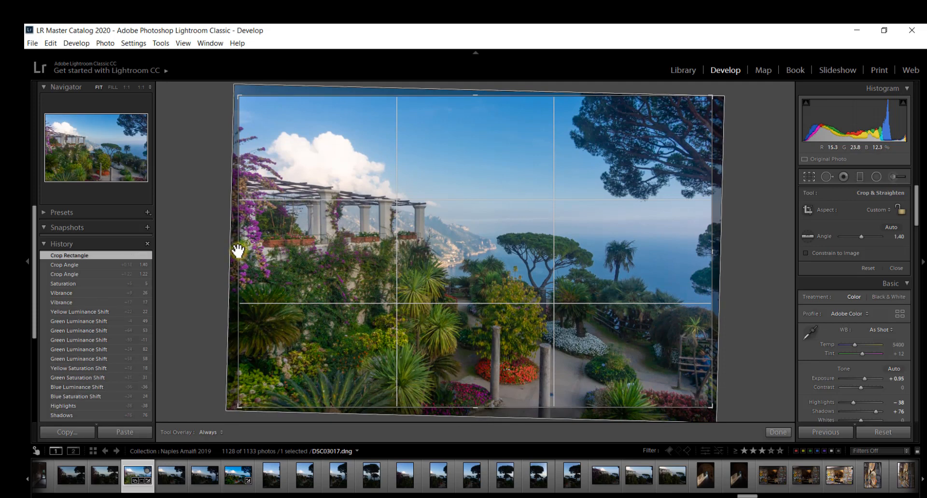
pyautogui.moveTo(238, 250); pyautogui.dragTo(234, 252)
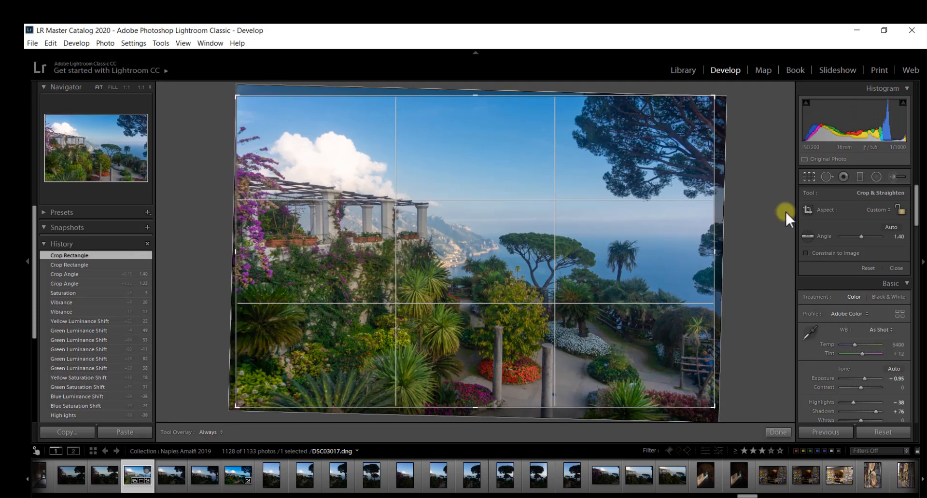
pyautogui.click(810, 173)
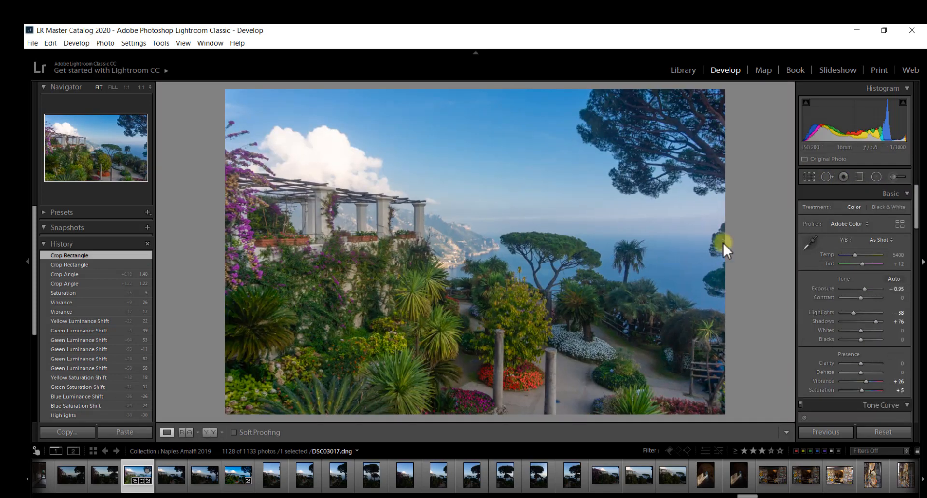
# - Start an Adjustment Brush adjustment with Clarity set to 26
pyautogui.moveTo(917, 205)
pyautogui.mouseDown()
pyautogui.moveTo(923, 217)
pyautogui.moveTo(923, 197)
pyautogui.mouseUp()
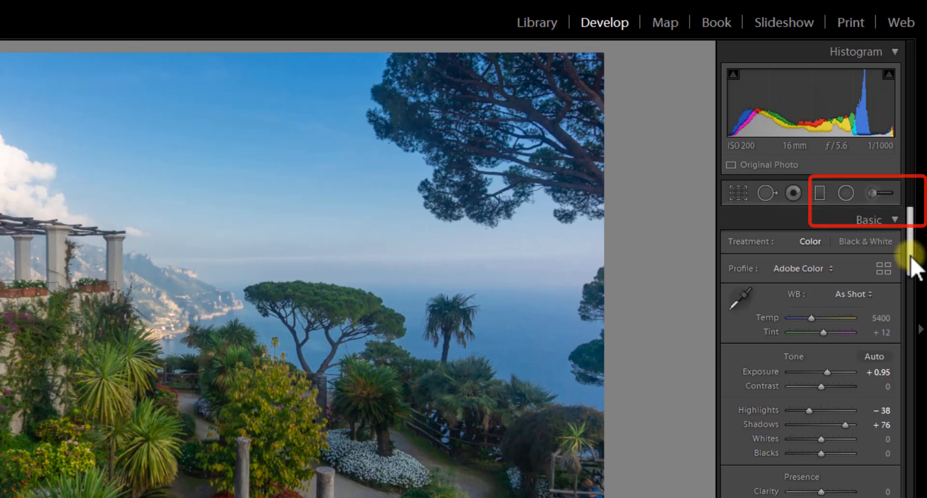
pyautogui.moveTo(913, 249); pyautogui.dragTo(915, 289)
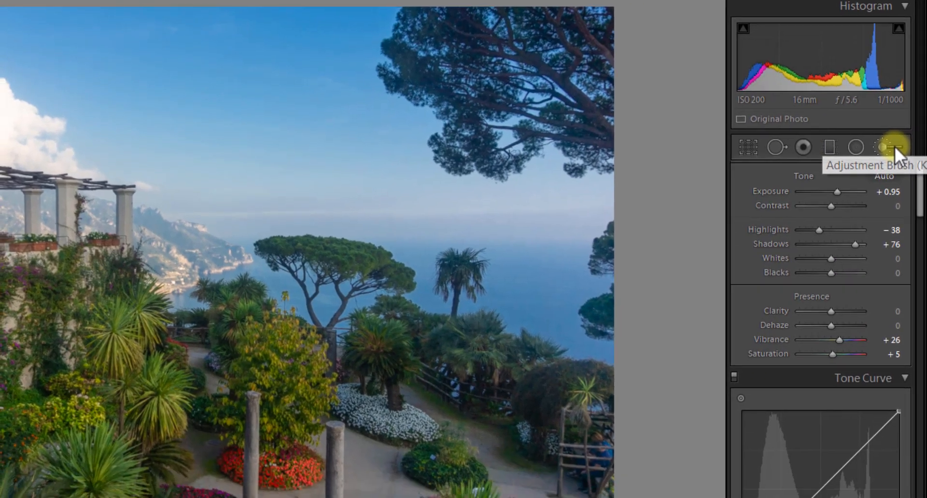
pyautogui.click(885, 193)
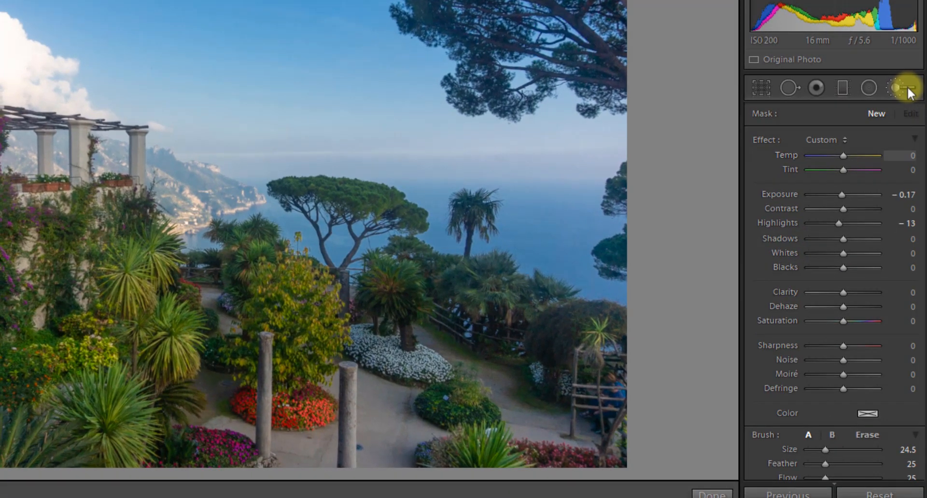
pyautogui.scroll(-3, 919, 138)
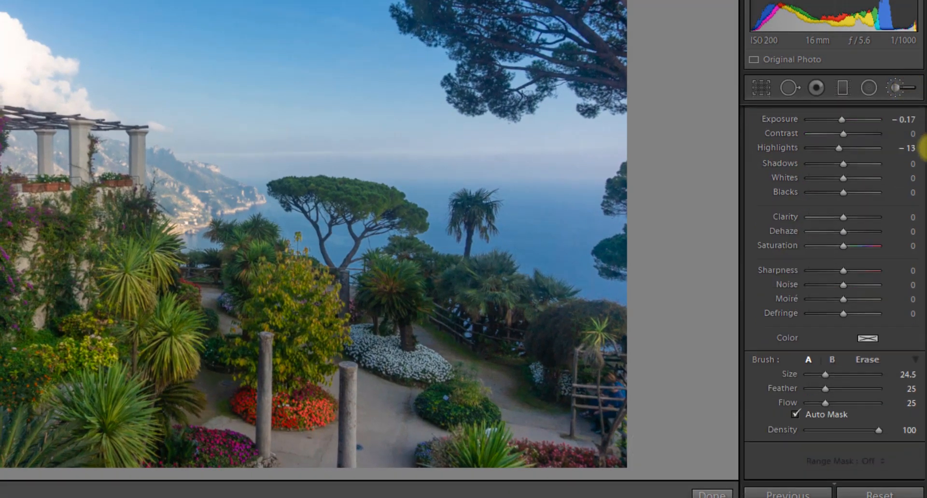
pyautogui.moveTo(843, 217); pyautogui.dragTo(850, 216)
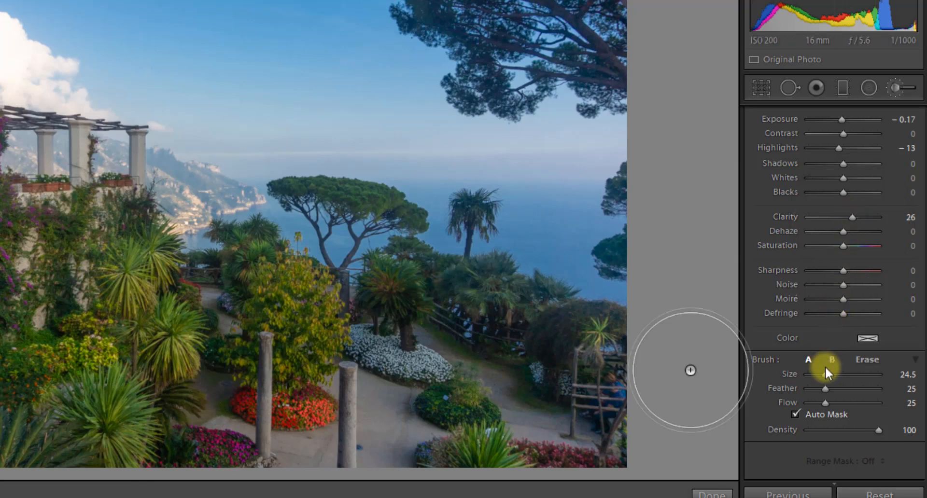
# - Set the brush to size 12.9 with Auto Mask off and Flow 33
pyautogui.moveTo(823, 375); pyautogui.dragTo(814, 373)
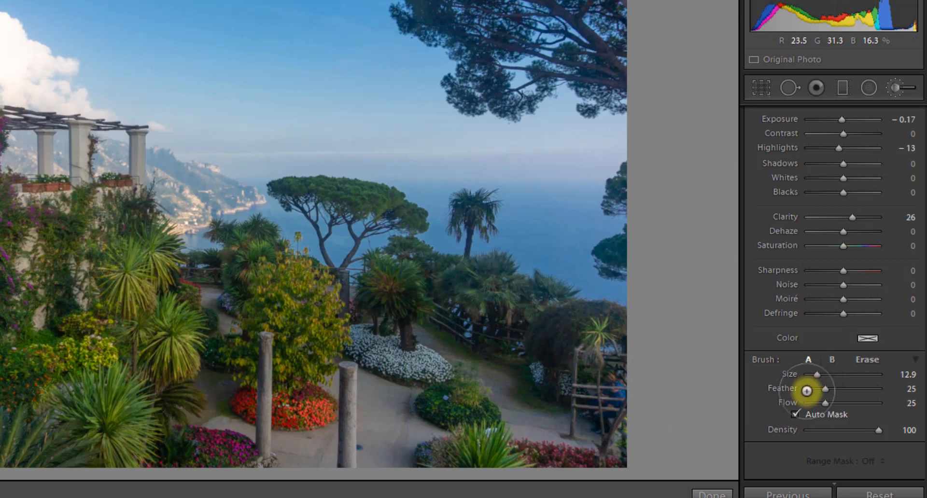
pyautogui.click(795, 415)
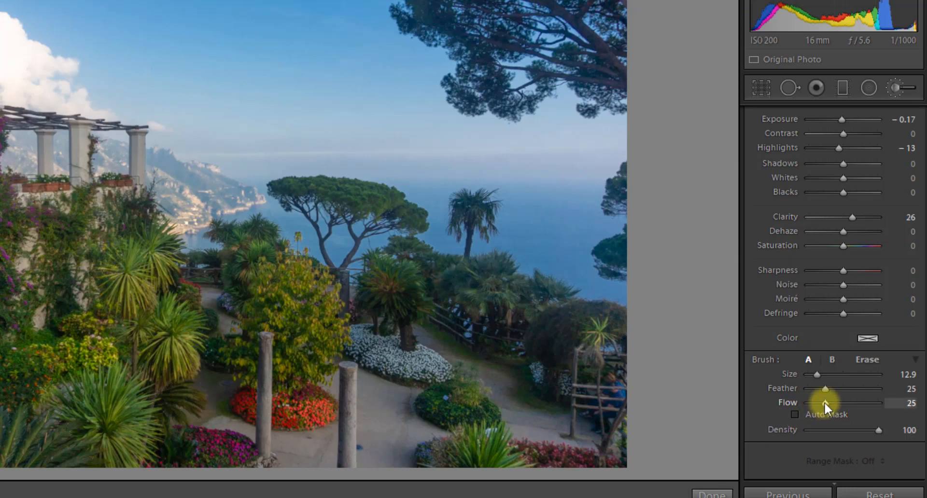
pyautogui.moveTo(823, 402); pyautogui.dragTo(842, 416)
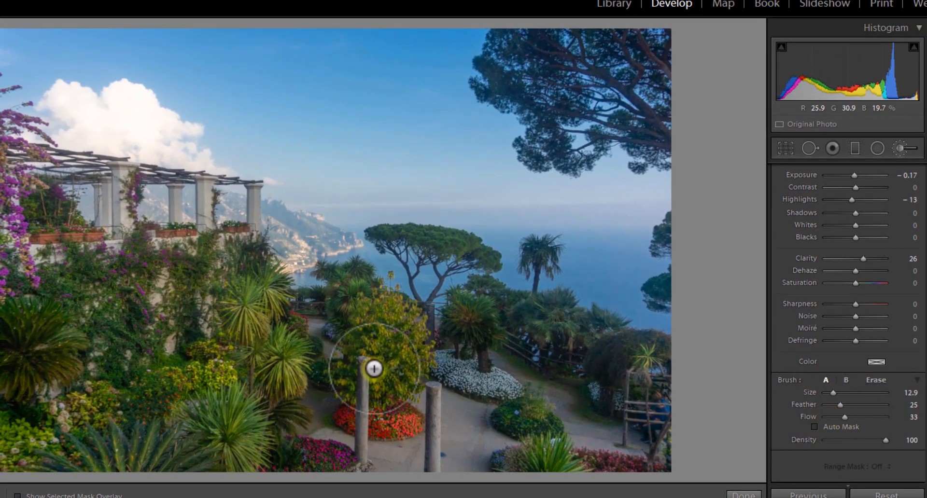
# - Paint clarity strokes over the garden foliage and the palms below the terrace, with edit pins hidden
pyautogui.moveTo(48, 335)
pyautogui.mouseDown()
pyautogui.moveTo(43, 280)
pyautogui.moveTo(33, 312)
pyautogui.moveTo(40, 358)
pyautogui.moveTo(49, 369)
pyautogui.moveTo(65, 361)
pyautogui.moveTo(51, 384)
pyautogui.moveTo(93, 453)
pyautogui.moveTo(144, 410)
pyautogui.moveTo(203, 396)
pyautogui.moveTo(256, 456)
pyautogui.moveTo(330, 456)
pyautogui.moveTo(309, 453)
pyautogui.moveTo(319, 463)
pyautogui.moveTo(231, 338)
pyautogui.moveTo(233, 378)
pyautogui.moveTo(279, 401)
pyautogui.moveTo(286, 384)
pyautogui.moveTo(253, 301)
pyautogui.moveTo(231, 421)
pyautogui.moveTo(236, 343)
pyautogui.moveTo(228, 356)
pyautogui.moveTo(151, 373)
pyautogui.moveTo(135, 404)
pyautogui.moveTo(104, 362)
pyautogui.moveTo(54, 344)
pyautogui.moveTo(16, 219)
pyautogui.moveTo(20, 287)
pyautogui.moveTo(15, 224)
pyautogui.moveTo(62, 371)
pyautogui.moveTo(182, 321)
pyautogui.moveTo(193, 280)
pyautogui.moveTo(228, 304)
pyautogui.moveTo(254, 285)
pyautogui.moveTo(254, 257)
pyautogui.moveTo(259, 274)
pyautogui.moveTo(341, 315)
pyautogui.moveTo(392, 316)
pyautogui.moveTo(386, 419)
pyautogui.moveTo(385, 328)
pyautogui.moveTo(353, 294)
pyautogui.moveTo(381, 338)
pyautogui.moveTo(391, 438)
pyautogui.moveTo(362, 382)
pyautogui.moveTo(640, 365)
pyautogui.moveTo(587, 352)
pyautogui.moveTo(589, 338)
pyautogui.moveTo(469, 311)
pyautogui.moveTo(632, 361)
pyautogui.moveTo(592, 341)
pyautogui.mouseUp()
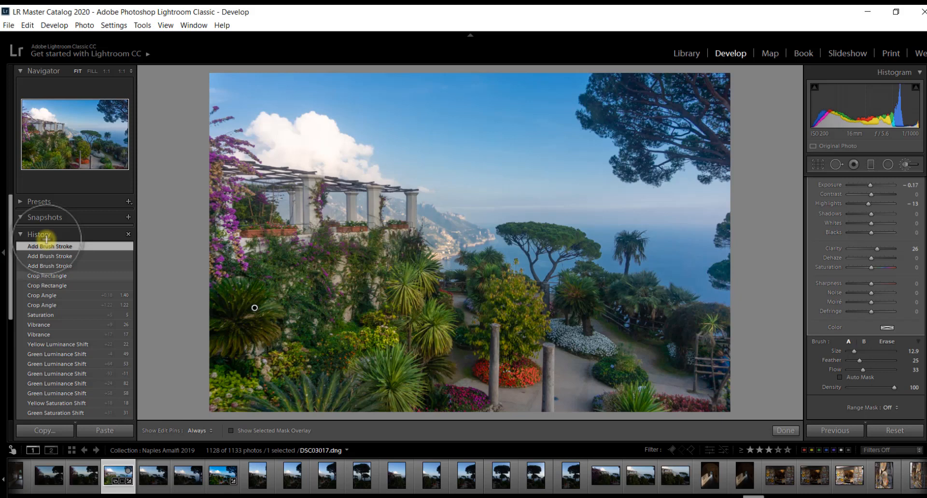
pyautogui.click(46, 275)
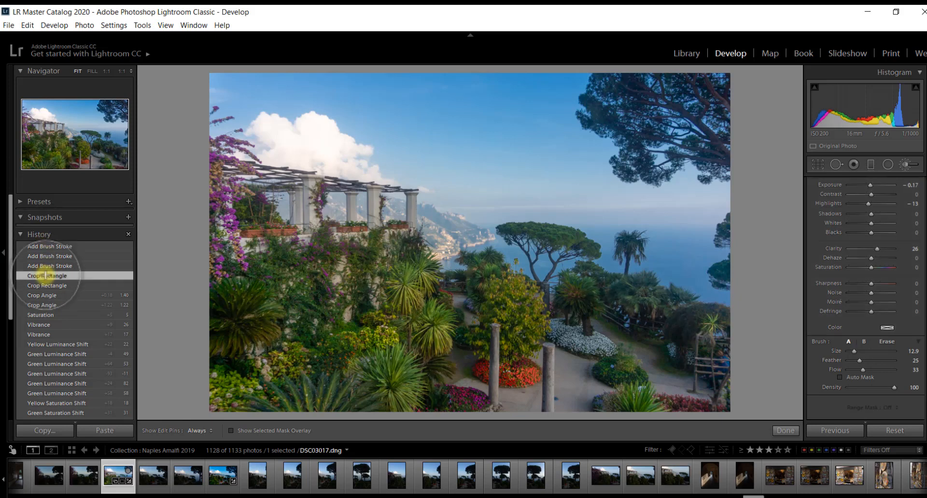
pyautogui.click(44, 245)
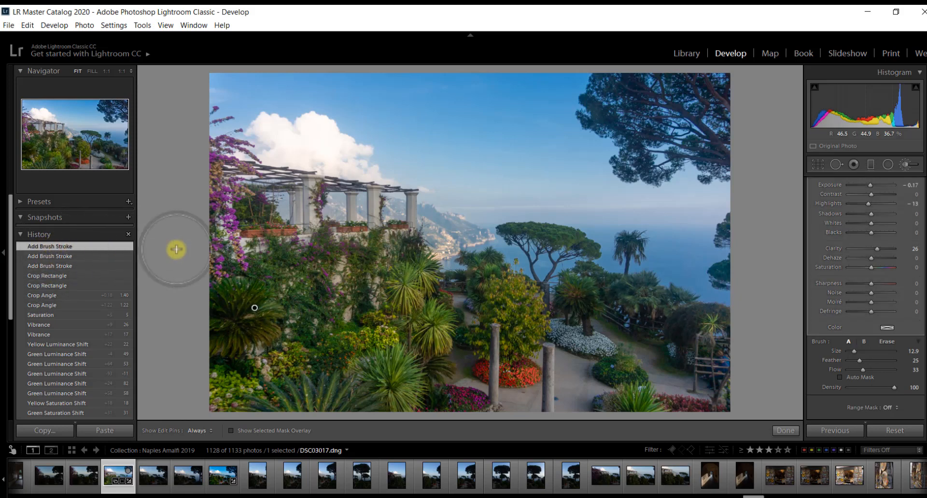
pyautogui.press('h')
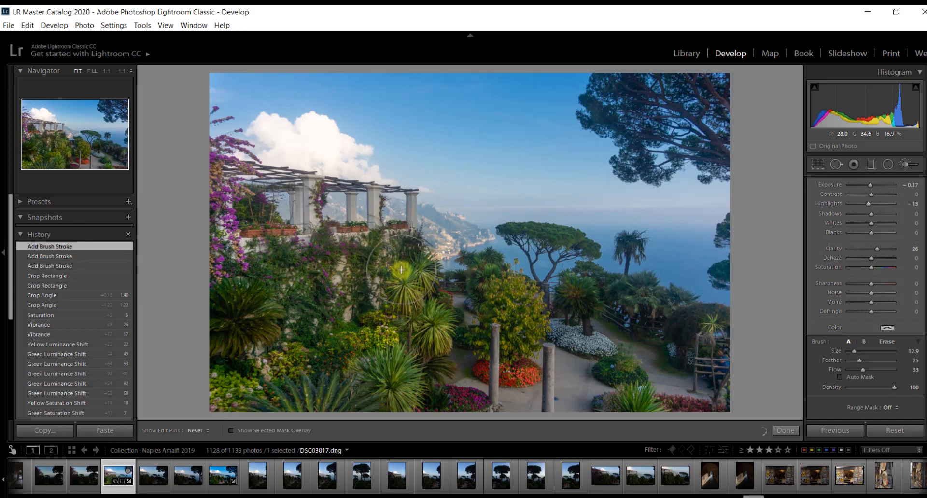
pyautogui.moveTo(431, 306)
pyautogui.mouseDown()
pyautogui.moveTo(488, 272)
pyautogui.moveTo(499, 306)
pyautogui.mouseUp()
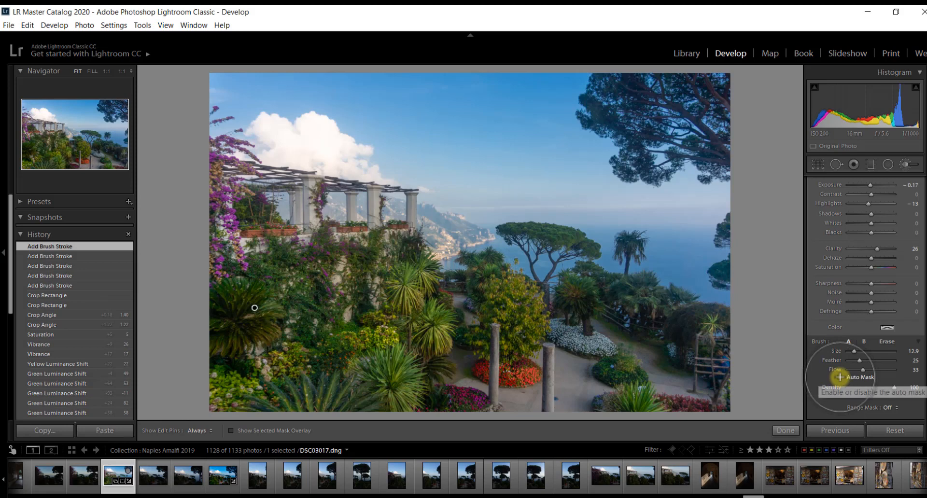
# - With Auto Mask on and a smaller brush, paint clarity onto the stone pillars and umbrella pine
pyautogui.click(840, 377)
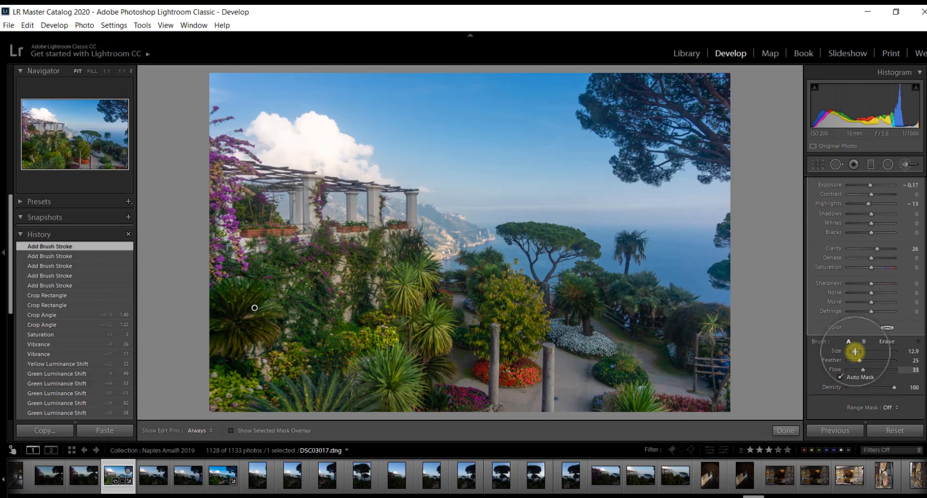
pyautogui.moveTo(854, 351); pyautogui.dragTo(850, 352)
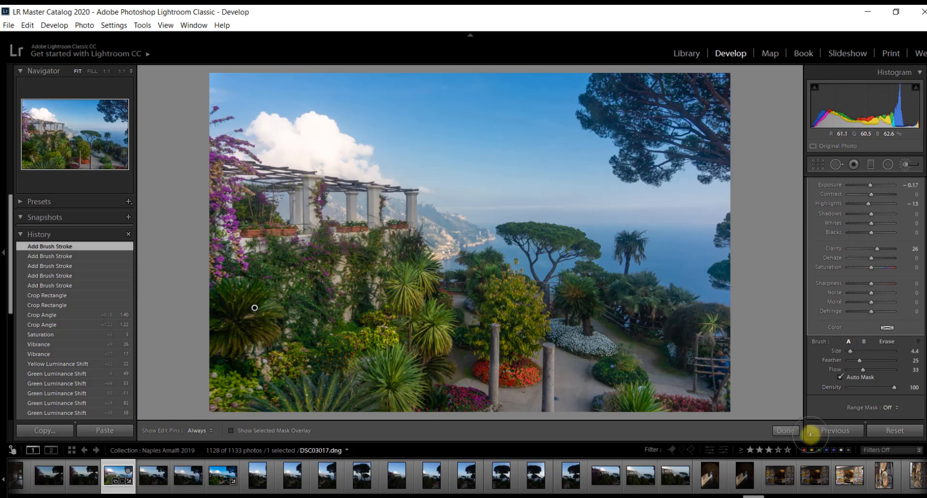
pyautogui.moveTo(375, 192)
pyautogui.mouseDown()
pyautogui.moveTo(375, 225)
pyautogui.moveTo(374, 191)
pyautogui.moveTo(376, 228)
pyautogui.moveTo(373, 190)
pyautogui.moveTo(386, 247)
pyautogui.moveTo(412, 223)
pyautogui.moveTo(412, 194)
pyautogui.moveTo(314, 212)
pyautogui.moveTo(303, 171)
pyautogui.moveTo(307, 223)
pyautogui.moveTo(316, 204)
pyautogui.moveTo(300, 197)
pyautogui.moveTo(295, 223)
pyautogui.moveTo(294, 201)
pyautogui.moveTo(295, 223)
pyautogui.moveTo(296, 192)
pyautogui.moveTo(296, 221)
pyautogui.moveTo(286, 216)
pyautogui.moveTo(309, 195)
pyautogui.moveTo(312, 170)
pyautogui.moveTo(325, 186)
pyautogui.mouseUp()
pyautogui.moveTo(325, 186)
pyautogui.mouseDown()
pyautogui.moveTo(411, 202)
pyautogui.moveTo(412, 226)
pyautogui.moveTo(365, 245)
pyautogui.moveTo(375, 242)
pyautogui.moveTo(606, 347)
pyautogui.moveTo(611, 302)
pyautogui.moveTo(559, 262)
pyautogui.moveTo(567, 243)
pyautogui.mouseUp()
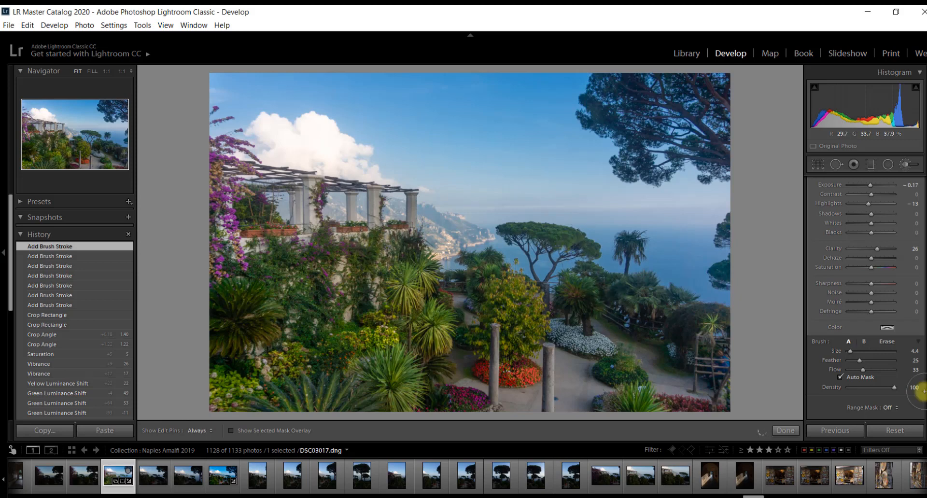
pyautogui.click(593, 279)
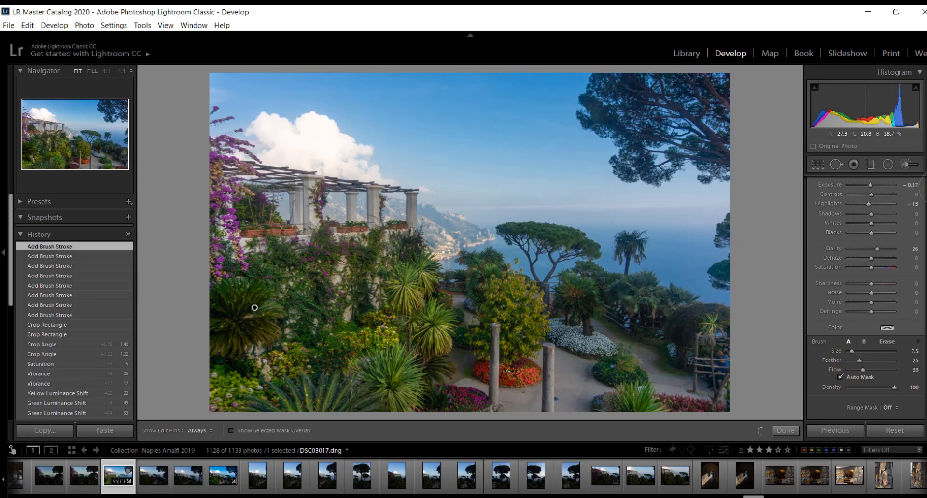
pyautogui.moveTo(923, 199); pyautogui.dragTo(923, 182)
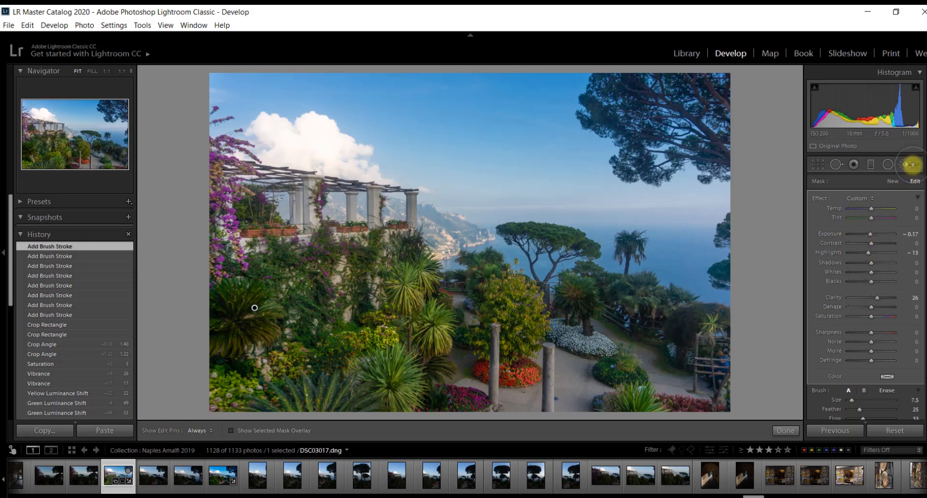
# - Begin a new brush adjustment with Shadows +37 and brush size 8.6
pyautogui.click(910, 164)
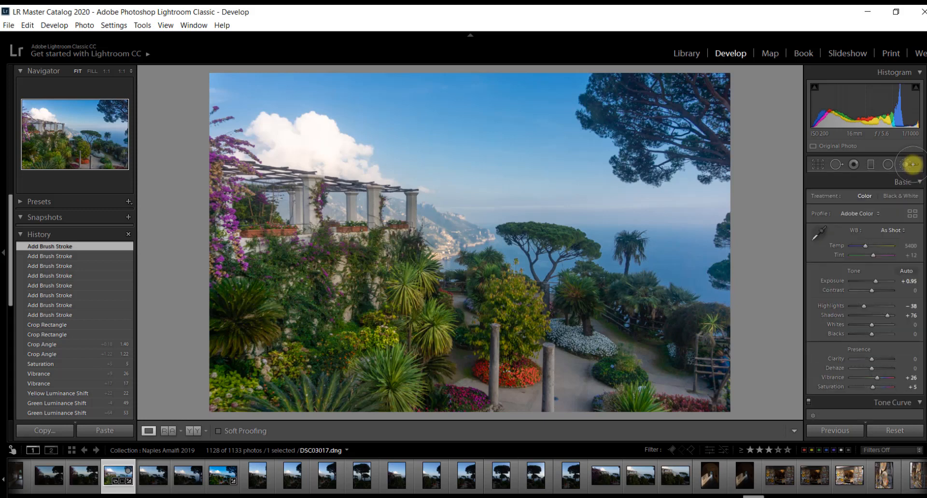
pyautogui.click(910, 164)
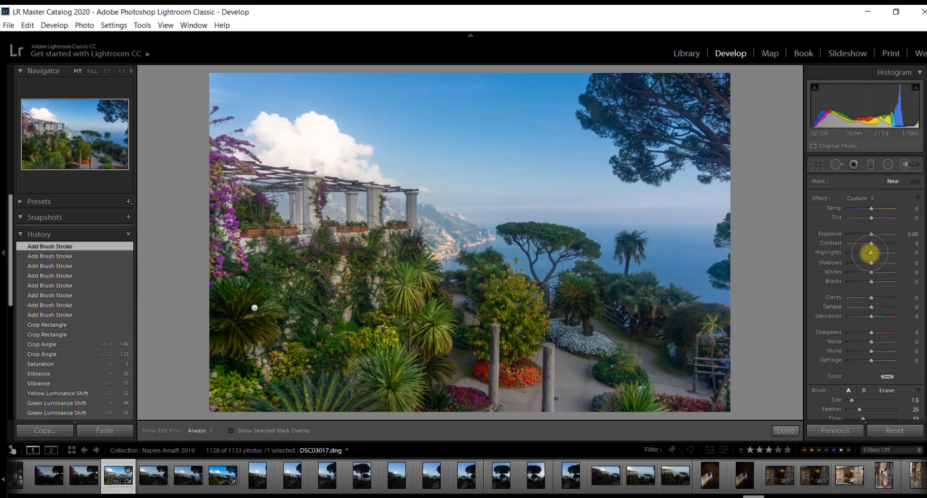
pyautogui.moveTo(872, 263); pyautogui.dragTo(878, 262)
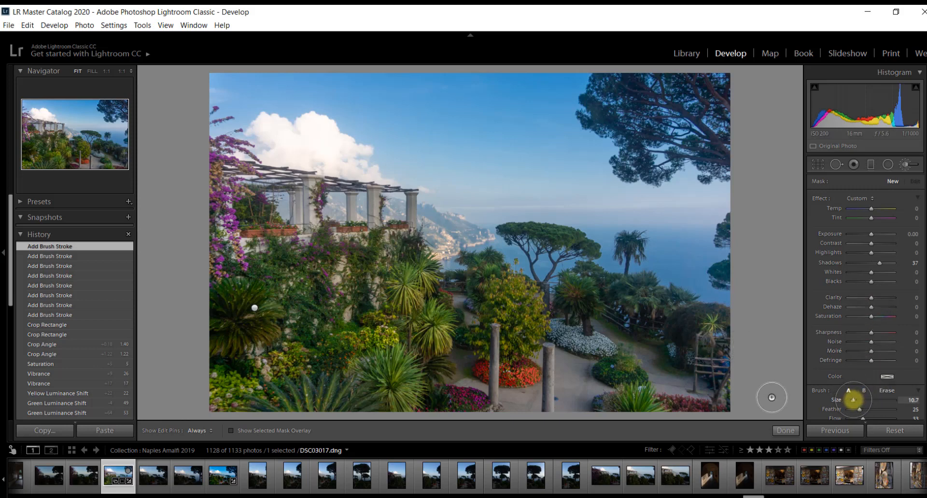
pyautogui.moveTo(853, 400); pyautogui.dragTo(852, 399)
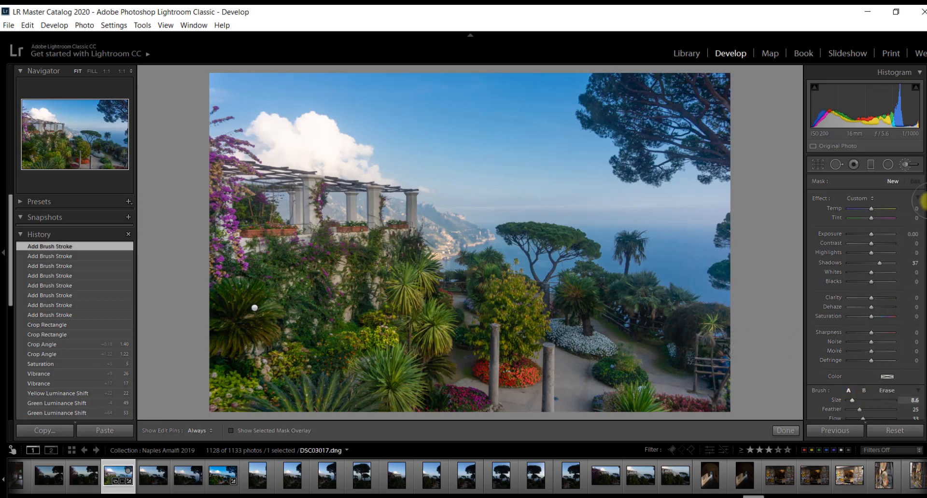
pyautogui.scroll(-3, 924, 209)
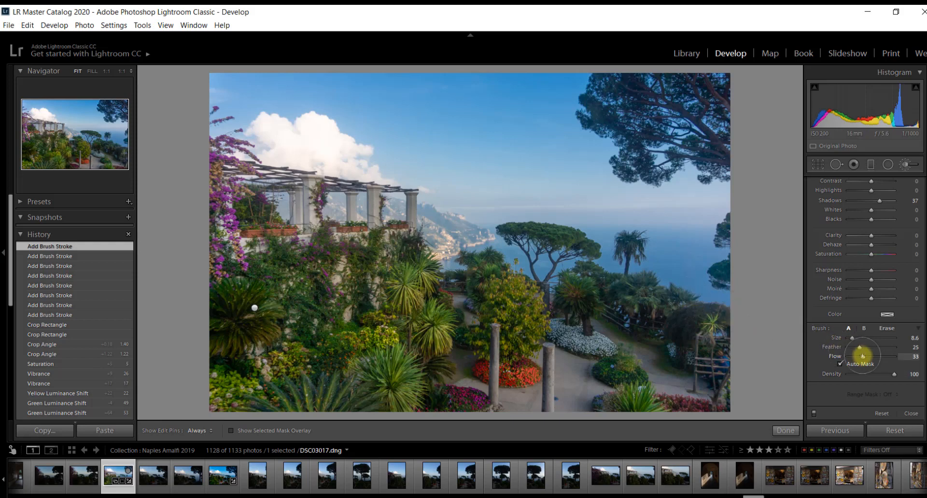
# - Lower the brush flow to 15, paint a shadow-lifting stroke near the lower-right garden, then revert it
pyautogui.moveTo(862, 357); pyautogui.dragTo(858, 357)
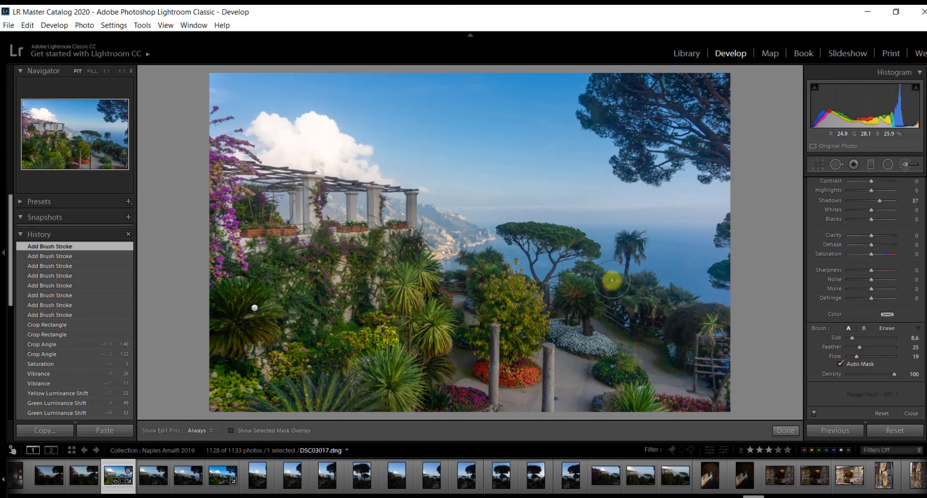
pyautogui.press('h')
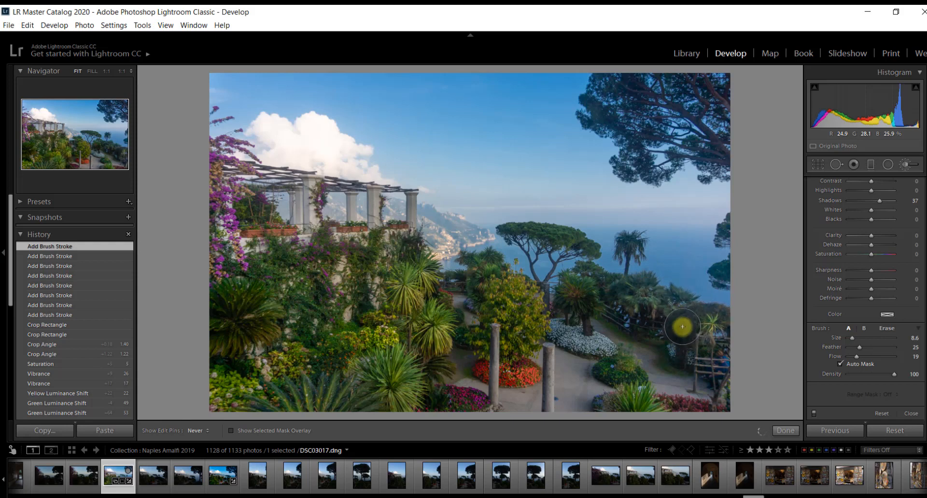
pyautogui.moveTo(693, 344); pyautogui.dragTo(686, 331)
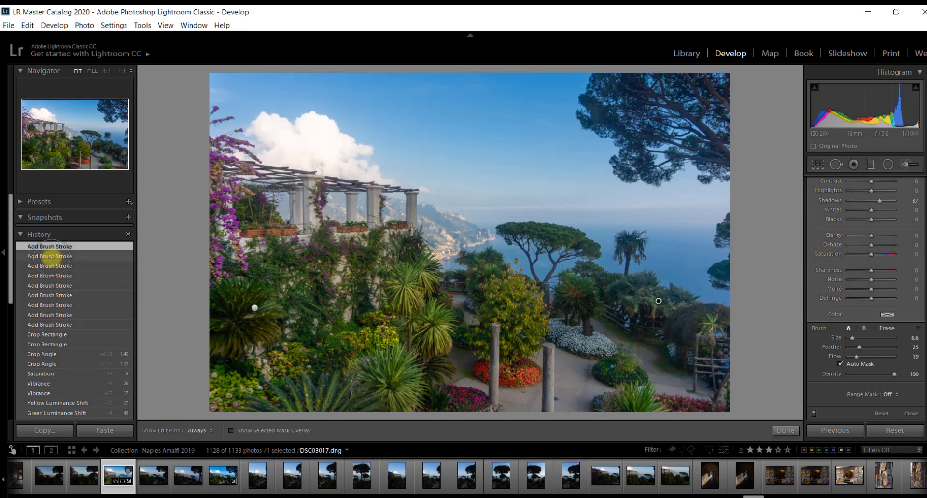
pyautogui.click(50, 256)
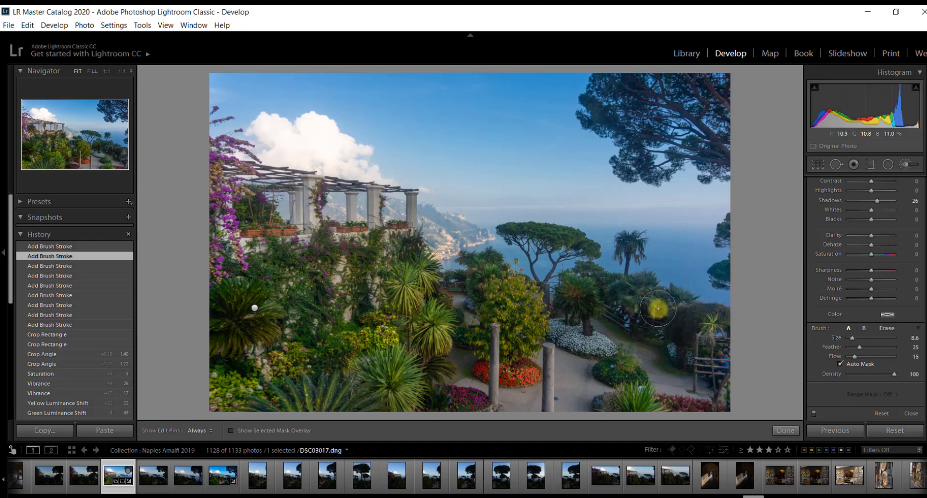
# - With pins hidden, paint more Shadows 26 strokes across the palms and shrubs
pyautogui.press('h')
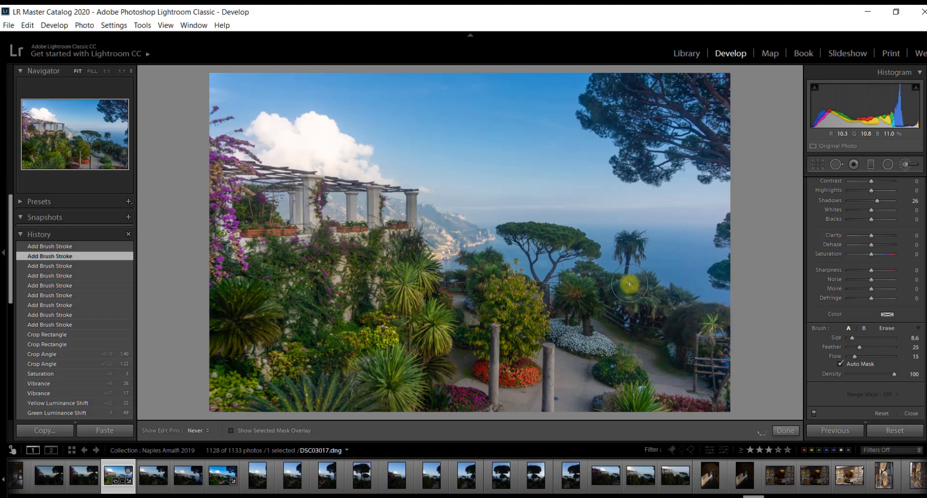
pyautogui.press('h')
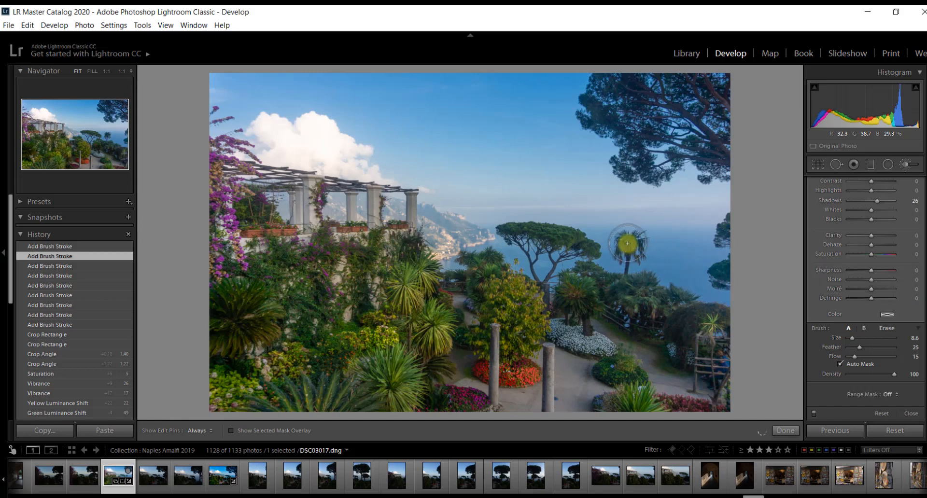
pyautogui.press('h')
pyautogui.hotkey('ctrl', 'y')
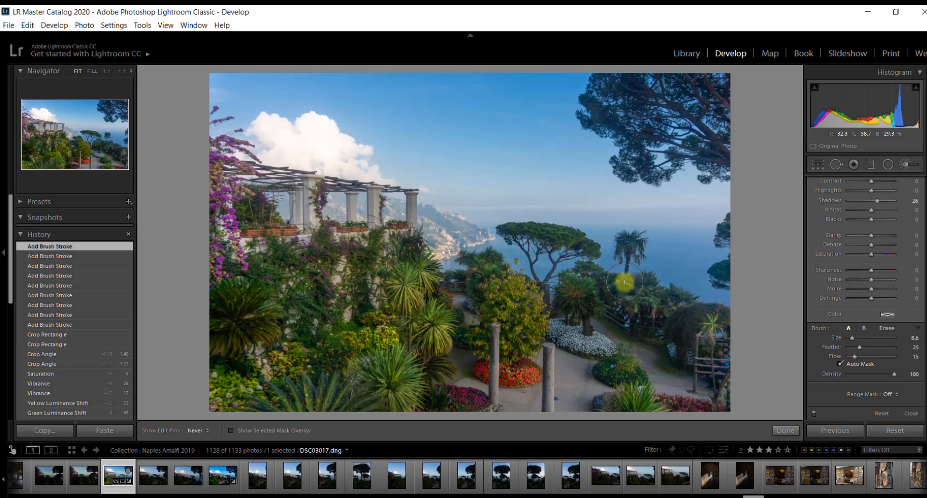
pyautogui.moveTo(621, 280); pyautogui.dragTo(585, 241)
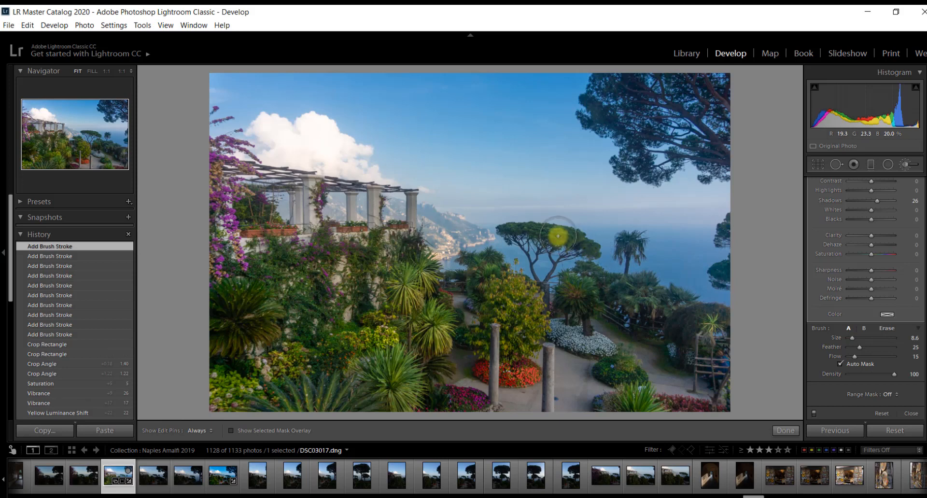
pyautogui.press('h')
pyautogui.moveTo(608, 284)
pyautogui.mouseDown()
pyautogui.moveTo(629, 302)
pyautogui.moveTo(689, 321)
pyautogui.moveTo(684, 337)
pyautogui.moveTo(680, 328)
pyautogui.mouseUp()
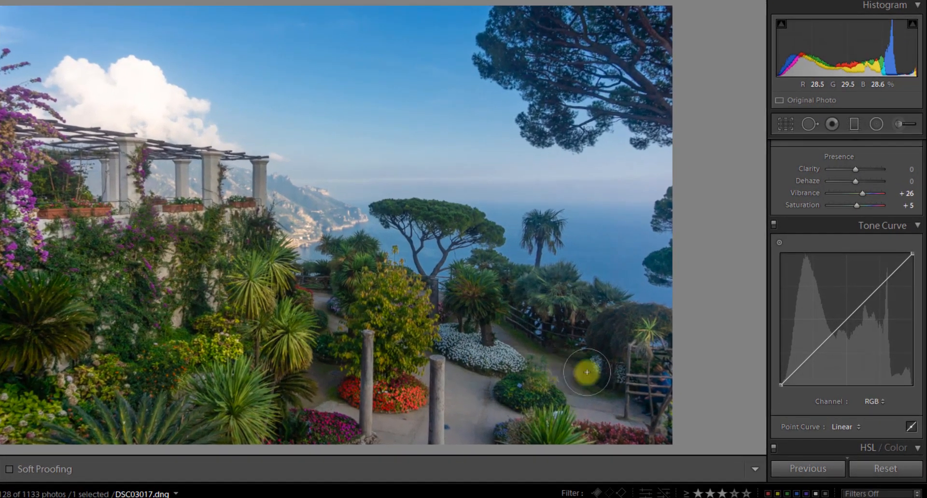
# - Add raised shadow and midtone points and a highlight point to the RGB curve, then nudge the black point right
pyautogui.moveTo(926, 222); pyautogui.dragTo(926, 230)
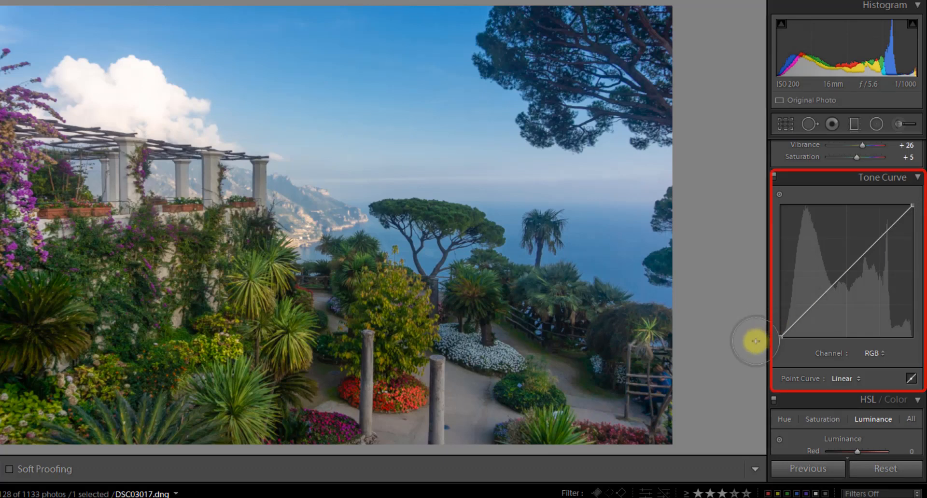
pyautogui.click(813, 305)
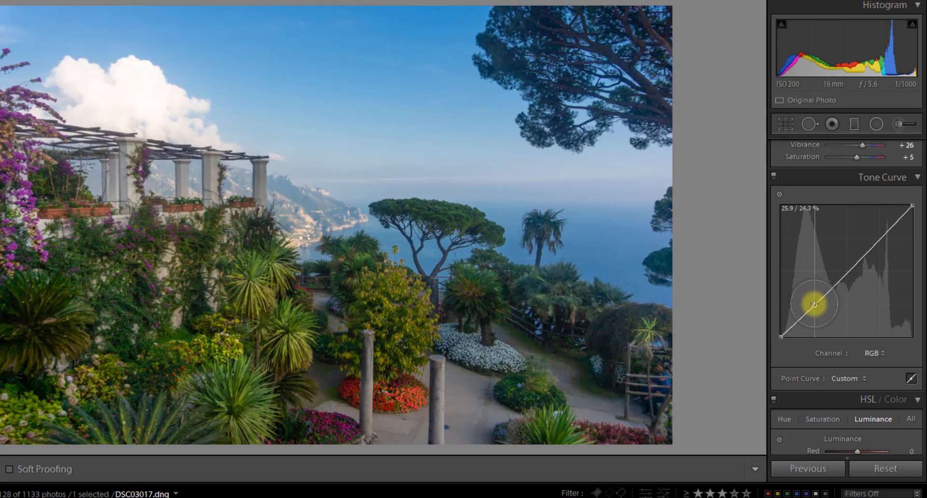
pyautogui.moveTo(814, 305); pyautogui.dragTo(815, 300)
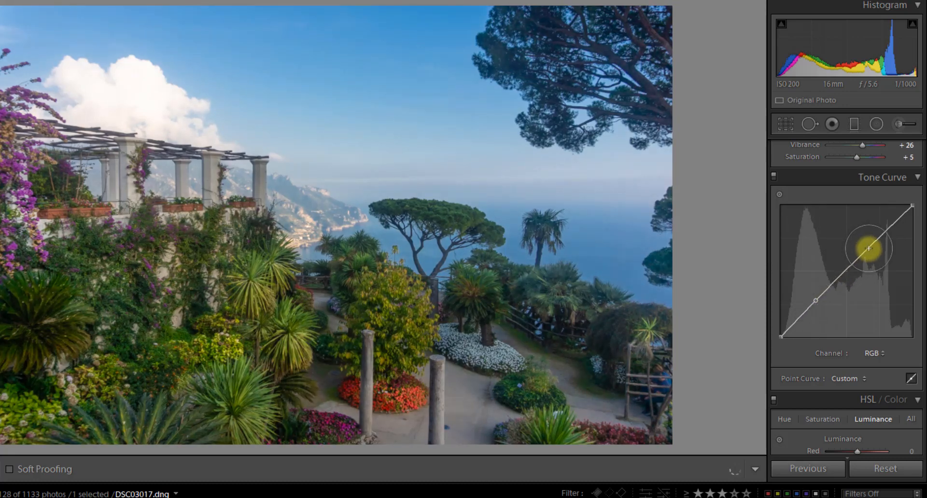
pyautogui.moveTo(868, 248); pyautogui.dragTo(864, 242)
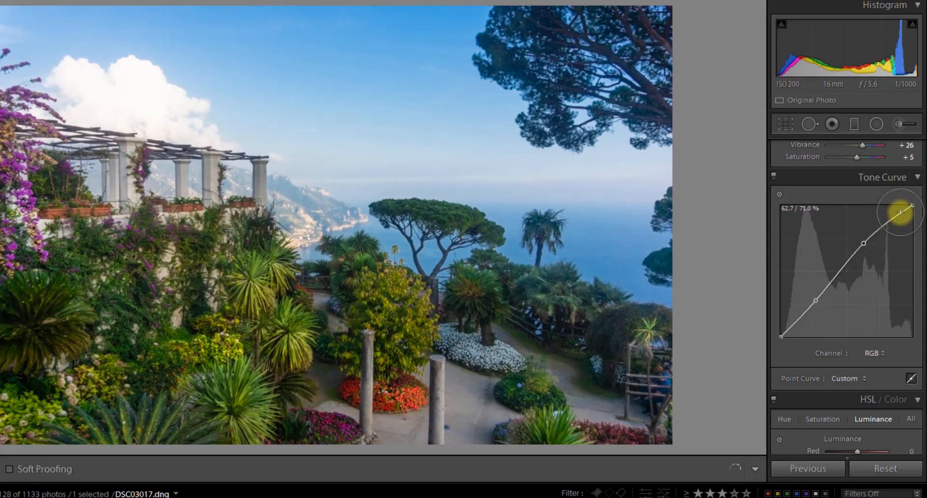
pyautogui.click(899, 212)
pyautogui.moveTo(899, 212); pyautogui.dragTo(900, 214)
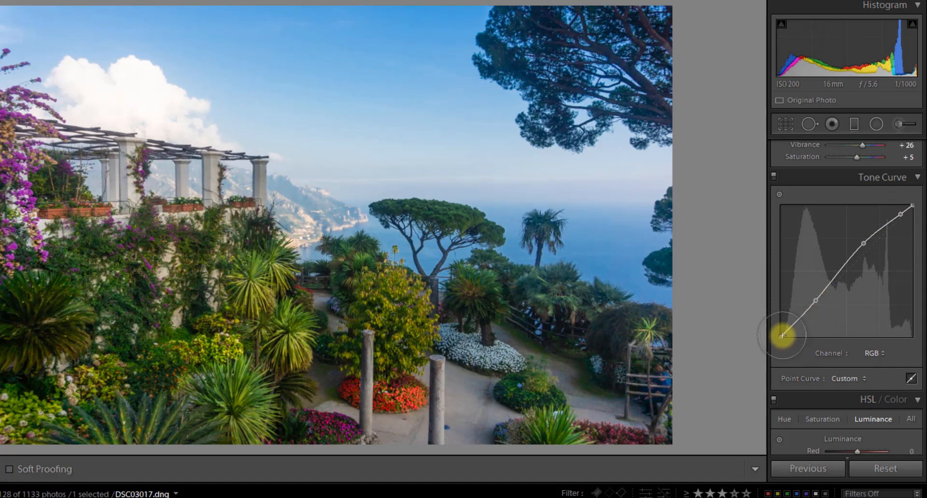
pyautogui.moveTo(778, 337); pyautogui.dragTo(783, 337)
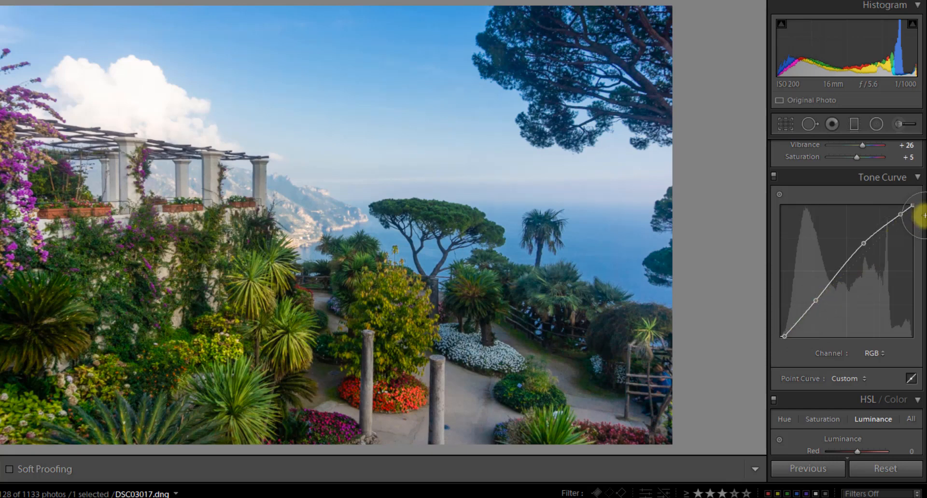
pyautogui.scroll(2, 921, 218)
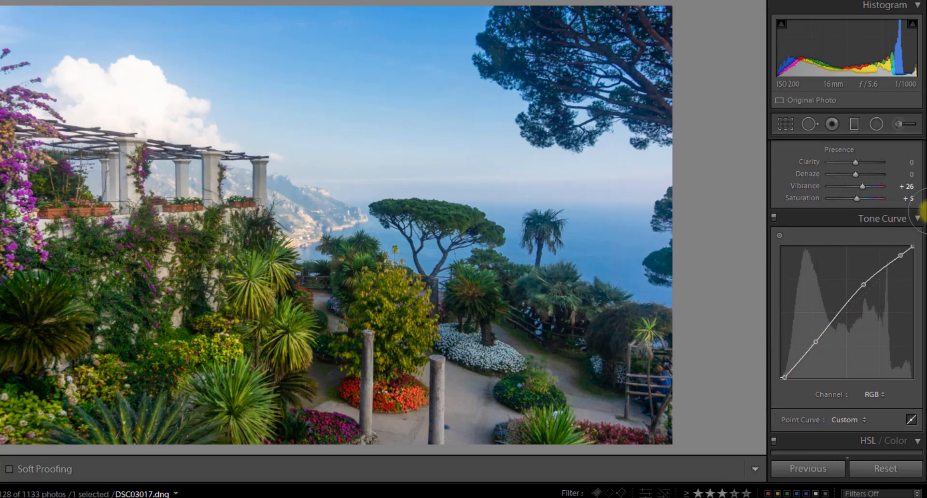
# - Scroll the right Develop panel down to the Detail section
pyautogui.scroll(3, 921, 213)
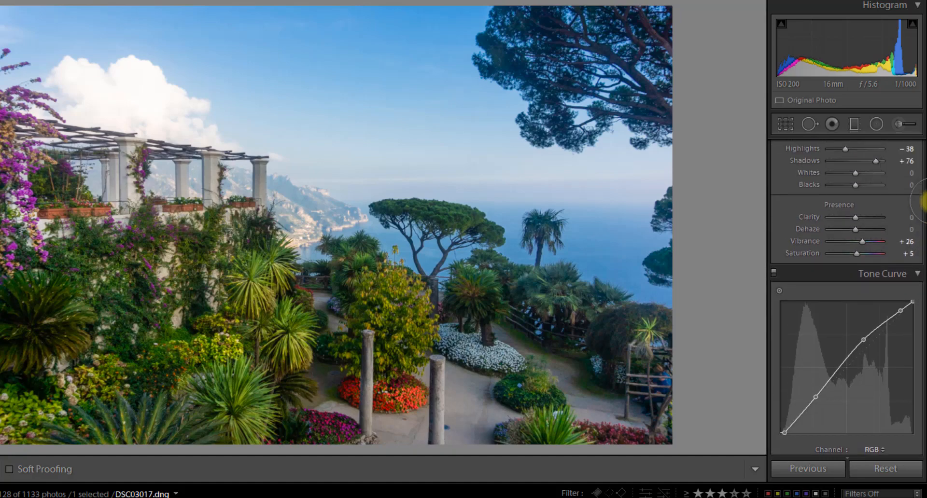
pyautogui.scroll(6, 922, 202)
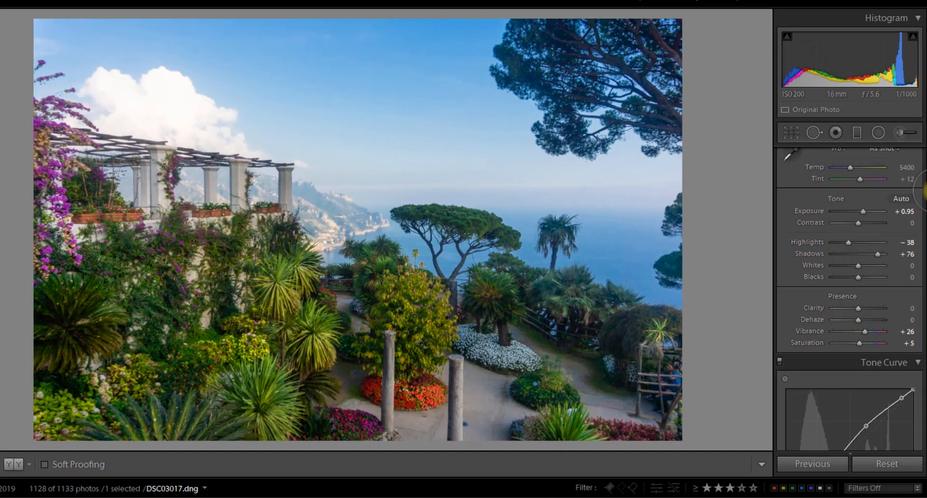
pyautogui.scroll(3, 923, 193)
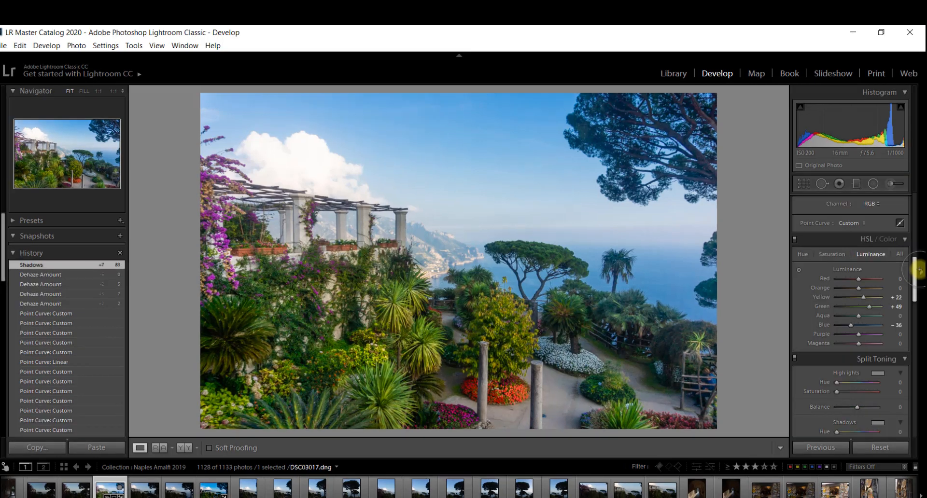
pyautogui.moveTo(920, 269); pyautogui.dragTo(920, 320)
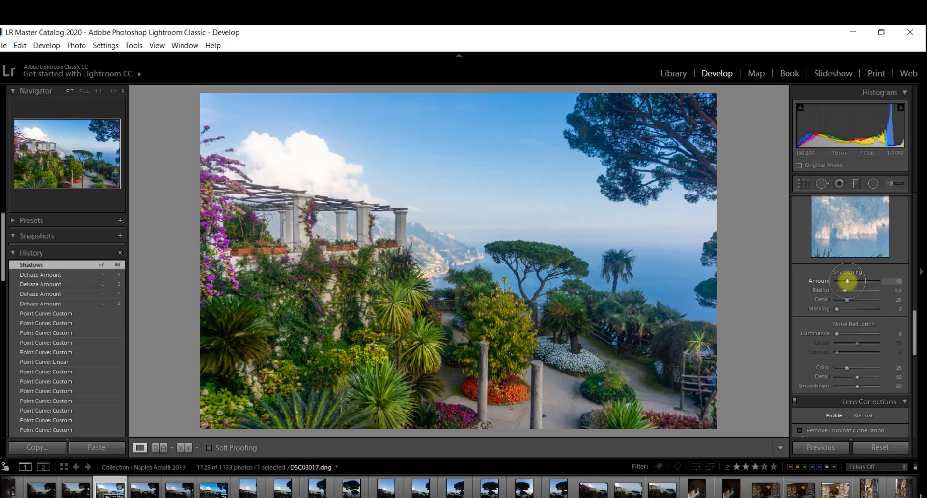
# - Set Sharpening Amount to 55 and raise Luminance noise reduction toward 44
pyautogui.moveTo(846, 281); pyautogui.dragTo(852, 281)
pyautogui.moveTo(851, 281); pyautogui.dragTo(852, 281)
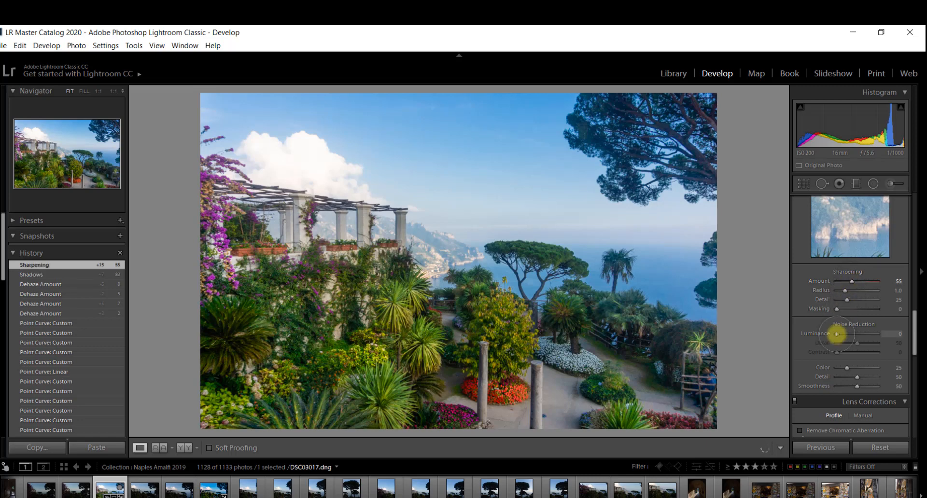
pyautogui.moveTo(836, 334); pyautogui.dragTo(843, 334)
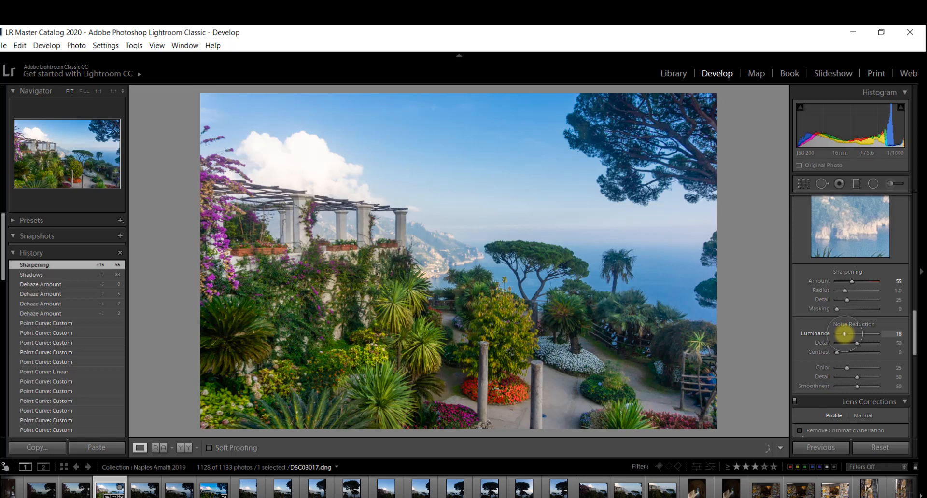
pyautogui.moveTo(844, 334); pyautogui.dragTo(855, 333)
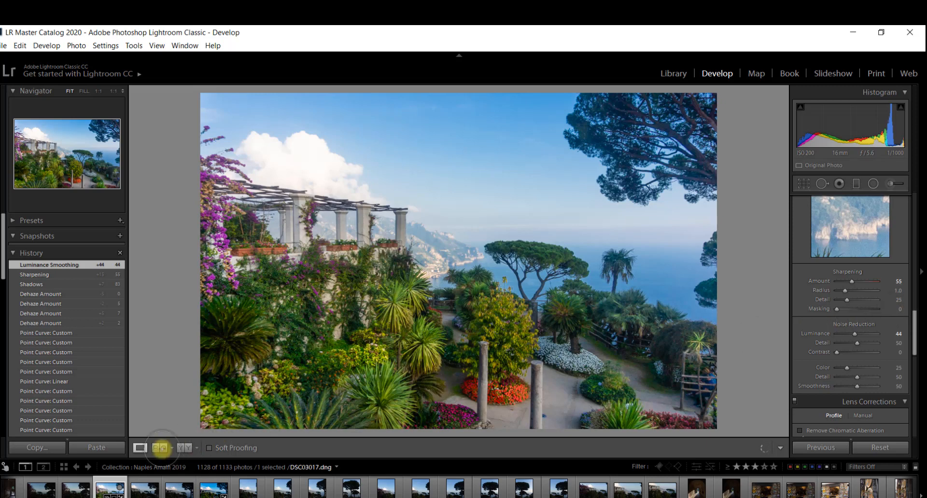
# - Show a top-bottom before/after split, then switch to the side-by-side Y|Y layout
pyautogui.click(184, 448)
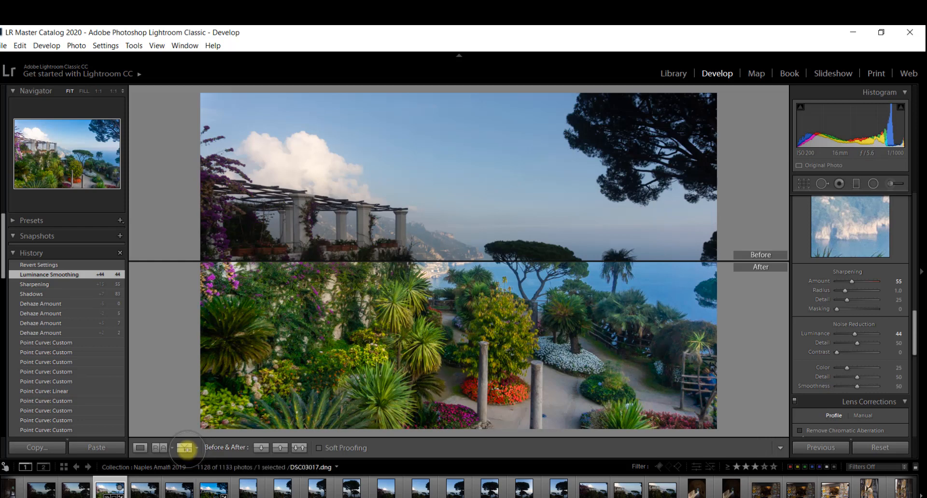
pyautogui.click(185, 448)
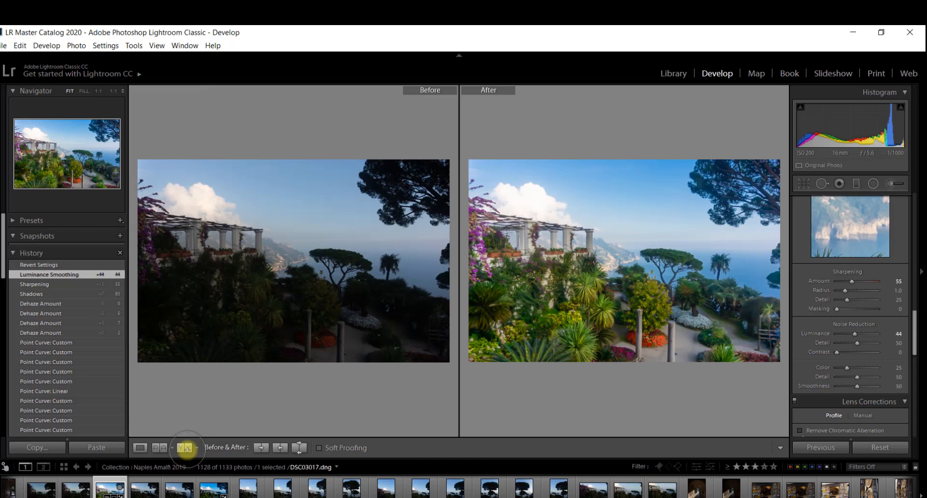